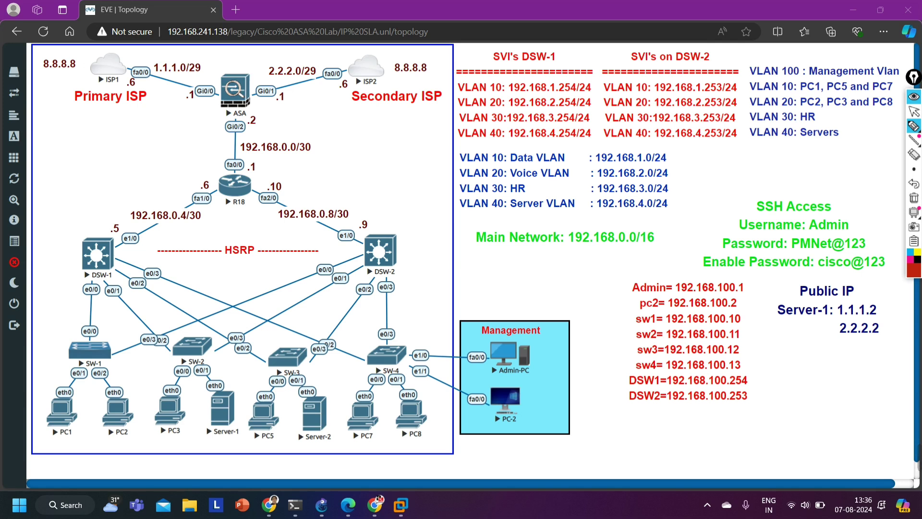
Circle Server-1 and Server-2 with the red pen and underline VLAN 40, Server and 192.168.4.0/24 in the VLAN list
left_click(913, 139)
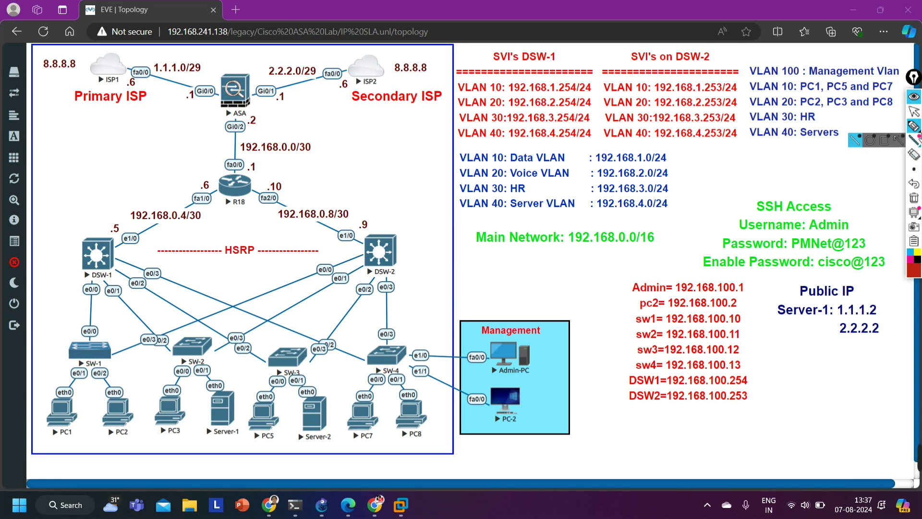
left_click(914, 126)
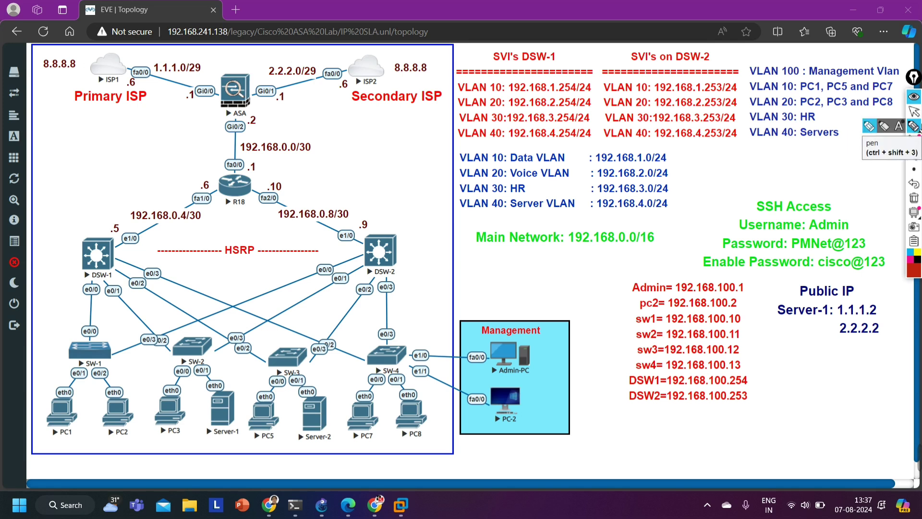
left_click(914, 127)
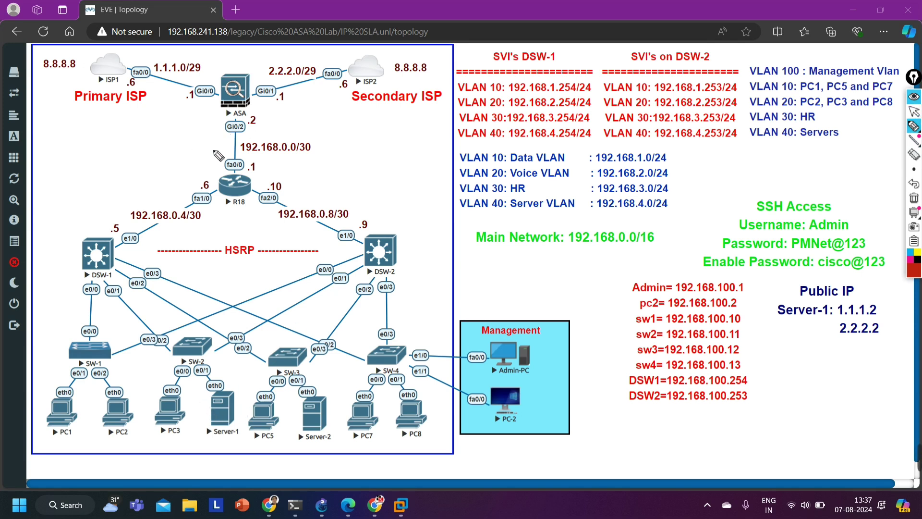
left_click_drag(224, 384, 262, 401)
left_click_drag(327, 396, 291, 446)
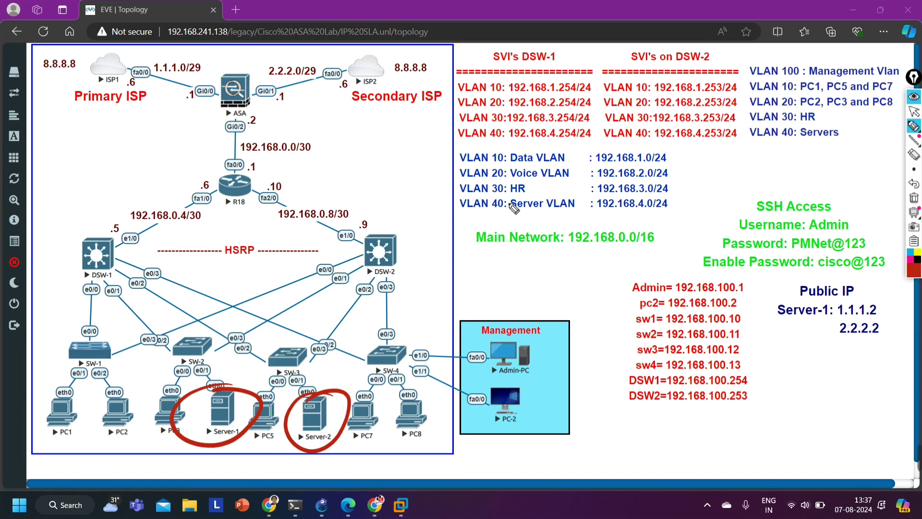
left_click_drag(479, 211, 670, 217)
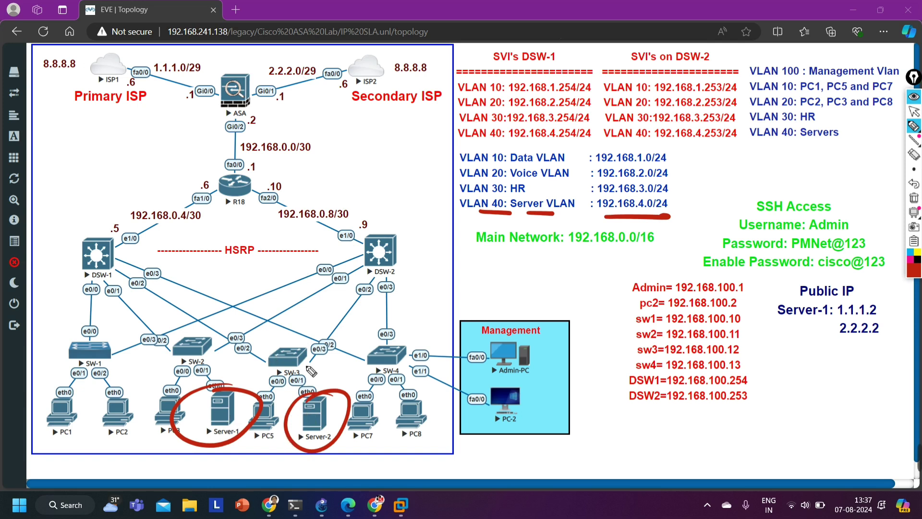
Point a red arrow at the ASA, circle ISP1, and underline the Public IP heading and Server-1's address 1.1.1.2
mouse_move(262, 115)
left_mouse_down()
mouse_move(299, 115)
mouse_move(255, 115)
left_mouse_up()
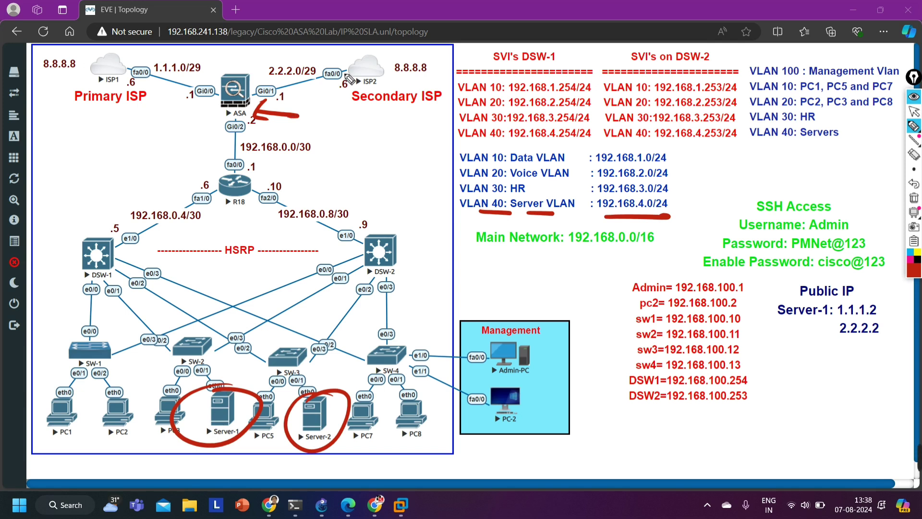
left_click(249, 54)
mouse_move(98, 86)
left_mouse_down()
mouse_move(144, 42)
mouse_move(90, 81)
left_mouse_up()
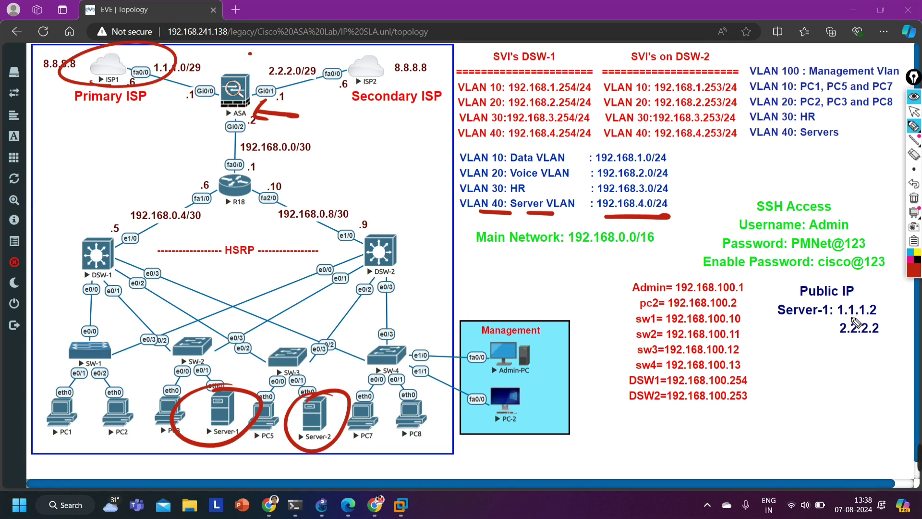
left_click_drag(842, 317, 887, 317)
left_click_drag(806, 298, 878, 298)
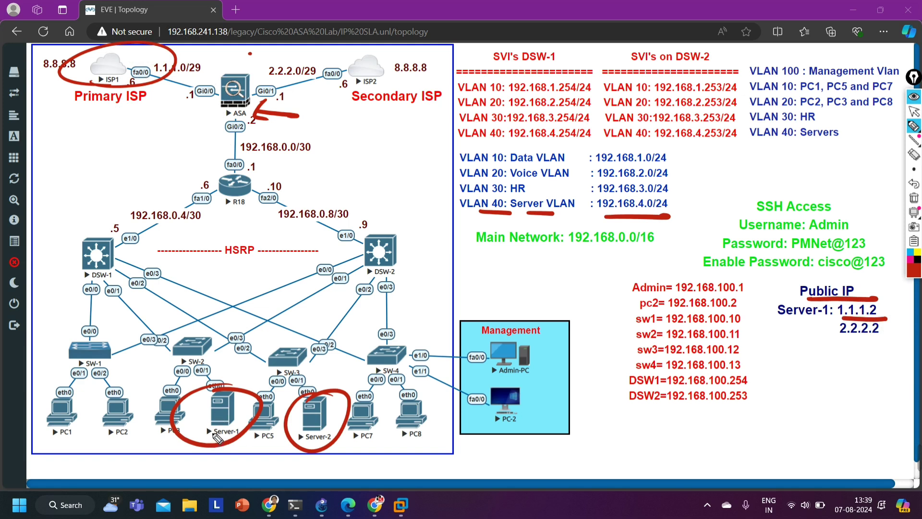
Handwrite and circle an HTTPS label and a second note below the servers, and sketch an outside host with arrows beside ISP2
mouse_move(217, 437)
left_mouse_down()
mouse_move(211, 468)
mouse_move(240, 480)
mouse_move(276, 462)
mouse_move(291, 474)
mouse_move(287, 486)
left_mouse_up()
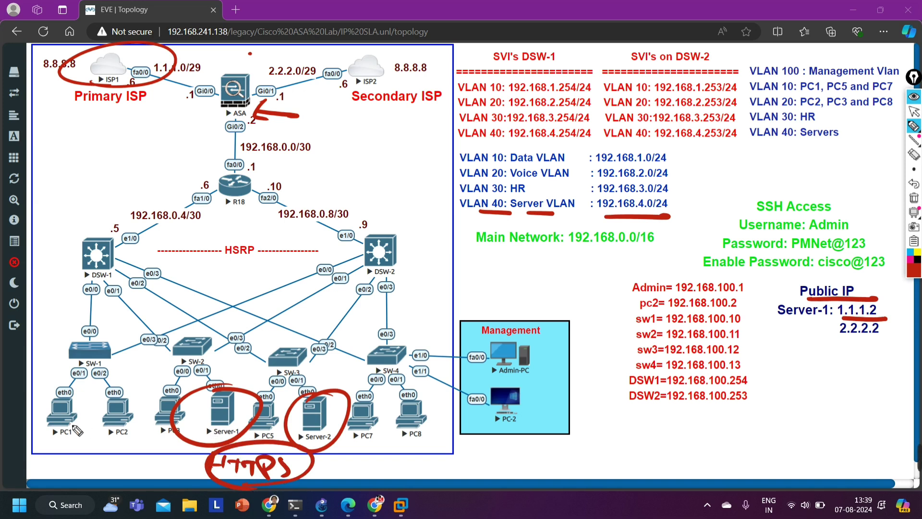
mouse_move(87, 451)
left_mouse_down()
mouse_move(129, 464)
mouse_move(192, 457)
left_mouse_up()
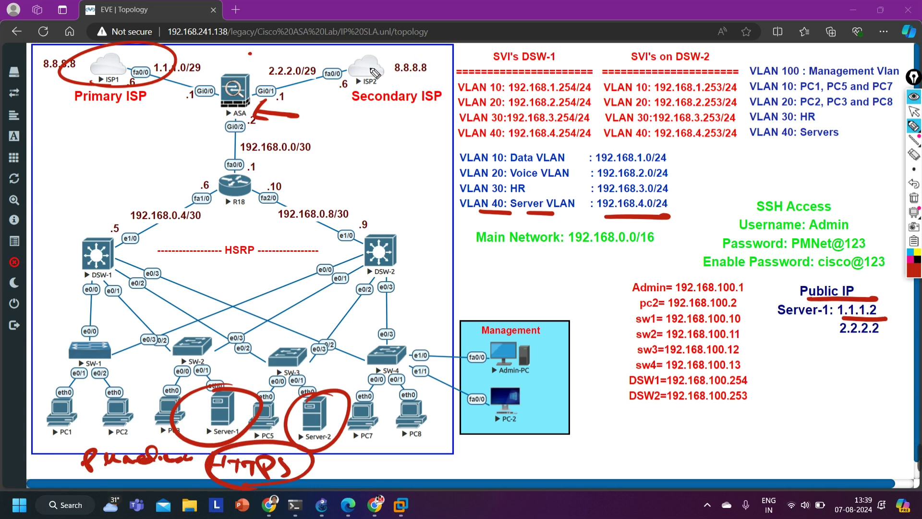
mouse_move(374, 61)
left_mouse_down()
mouse_move(402, 57)
mouse_move(421, 80)
left_mouse_up()
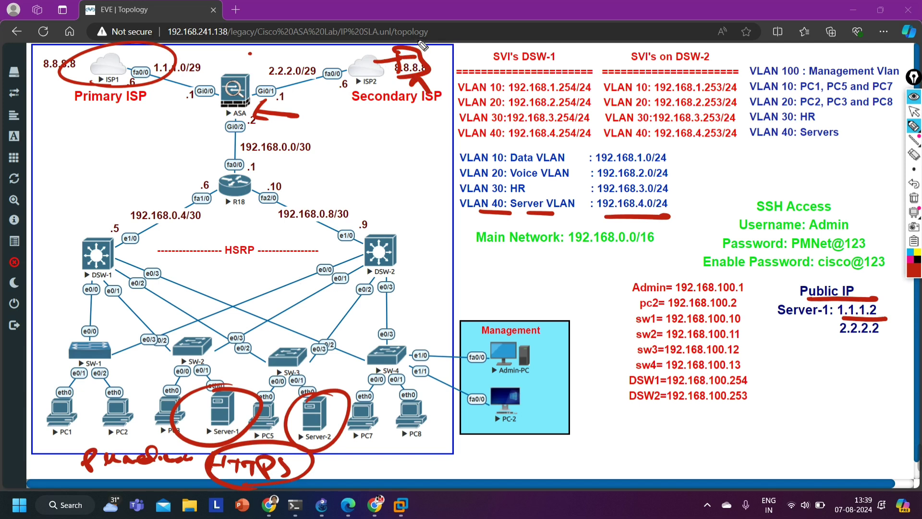
mouse_move(468, 62)
left_mouse_down()
mouse_move(438, 68)
mouse_move(455, 75)
left_mouse_up()
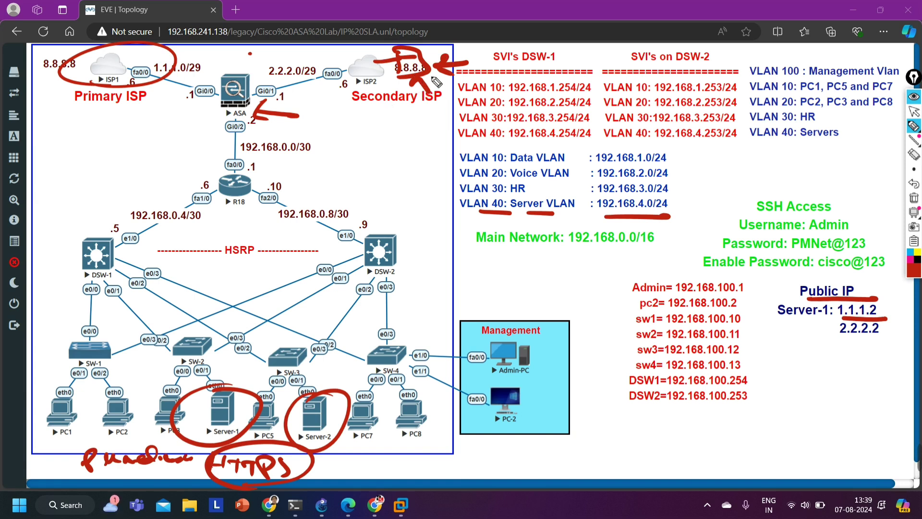
left_click_drag(437, 67, 462, 92)
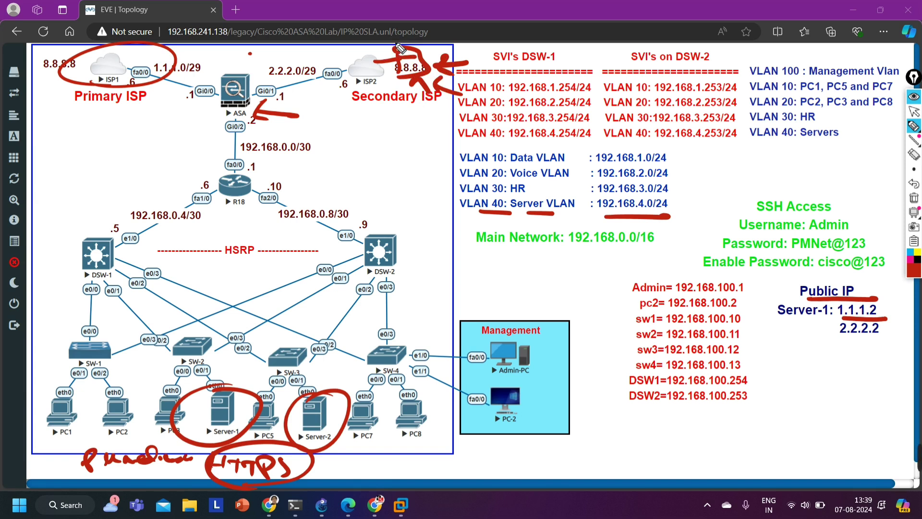
mouse_move(137, 465)
left_mouse_down()
mouse_move(152, 481)
mouse_move(98, 446)
mouse_move(193, 468)
left_mouse_up()
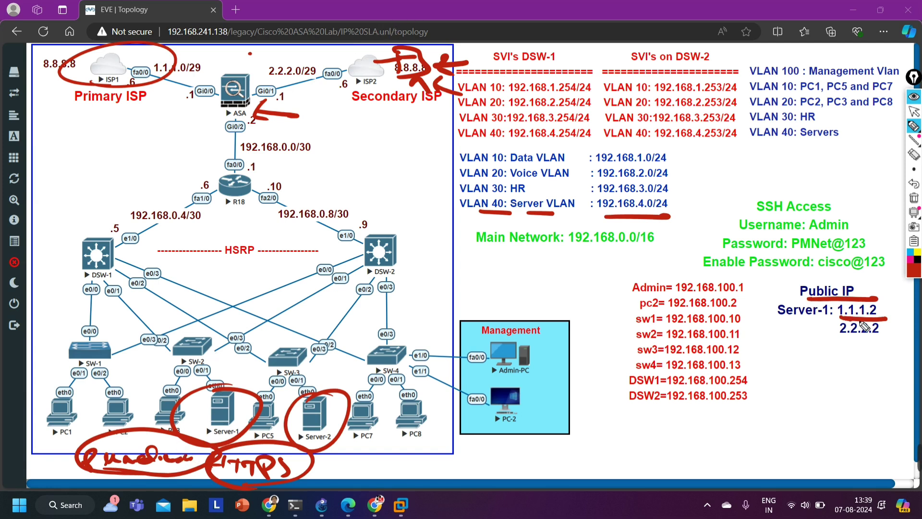
Circle and underline the public addresses 1.1.1.2 and 2.2.2.2, cross out ISP1, and clear all pen marks
mouse_move(864, 325)
left_mouse_down()
mouse_move(896, 310)
mouse_move(842, 318)
mouse_move(857, 344)
mouse_move(881, 329)
left_mouse_up()
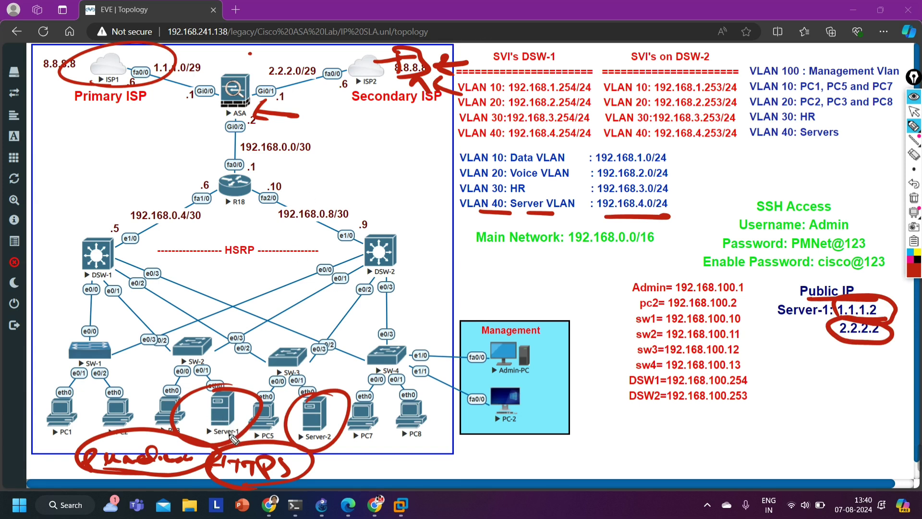
left_click_drag(102, 57, 131, 87)
left_click_drag(131, 57, 99, 101)
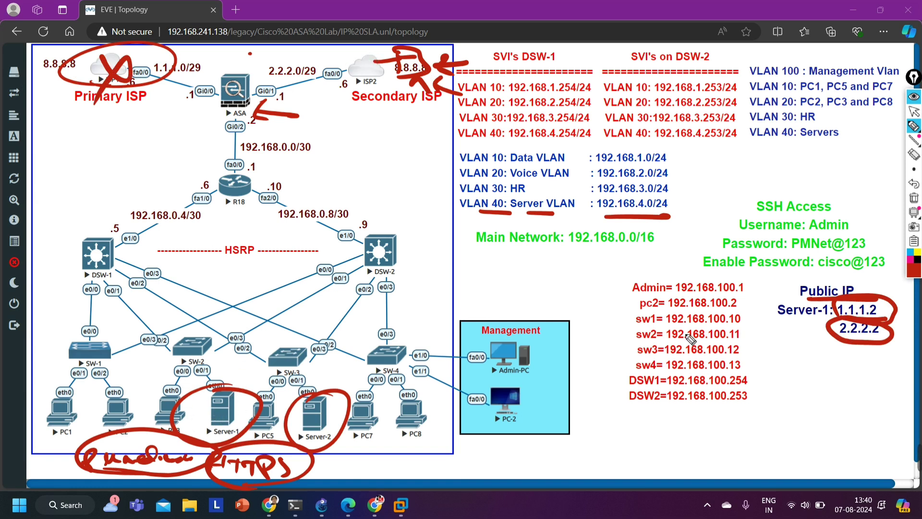
left_click_drag(816, 350, 903, 351)
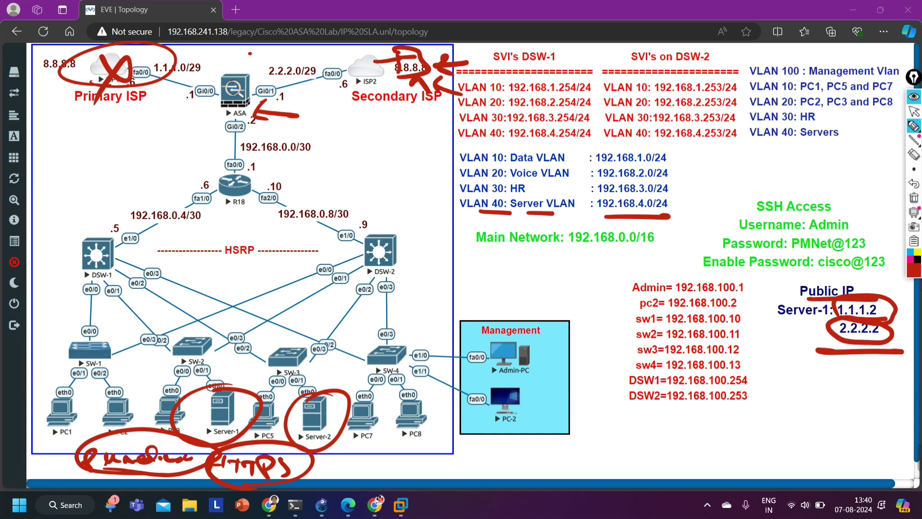
left_click(914, 197)
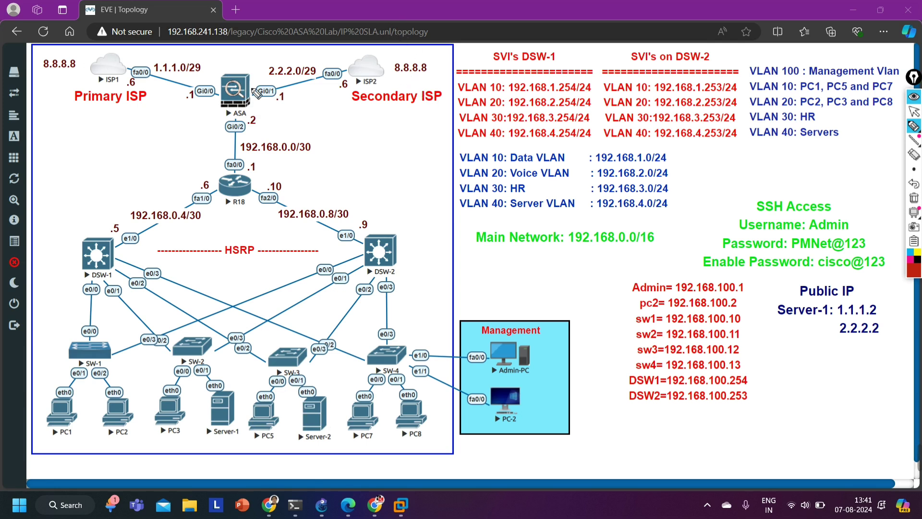
Draw a red arrow pointing at the ASA and circle Server-1 and Server-2
mouse_move(272, 104)
left_mouse_down()
mouse_move(257, 112)
mouse_move(319, 119)
mouse_move(274, 132)
left_mouse_up()
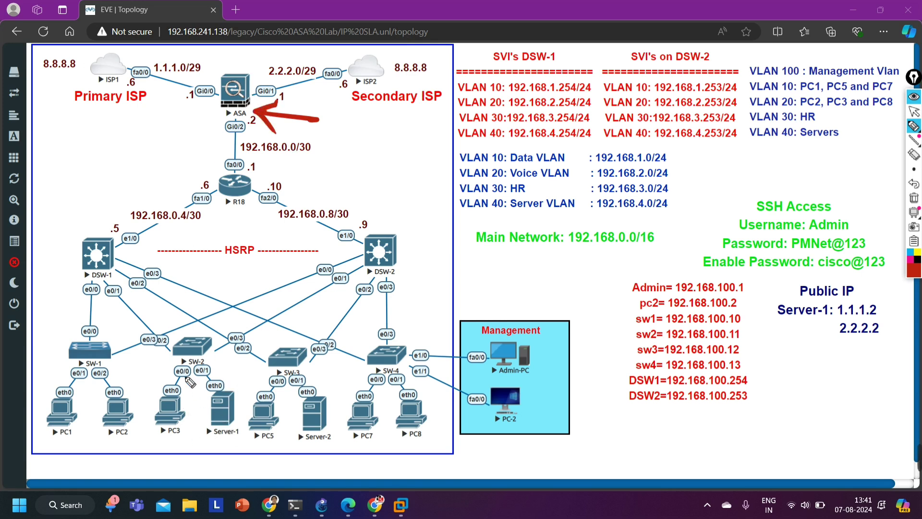
left_click_drag(231, 379, 215, 390)
left_click_drag(330, 394, 315, 388)
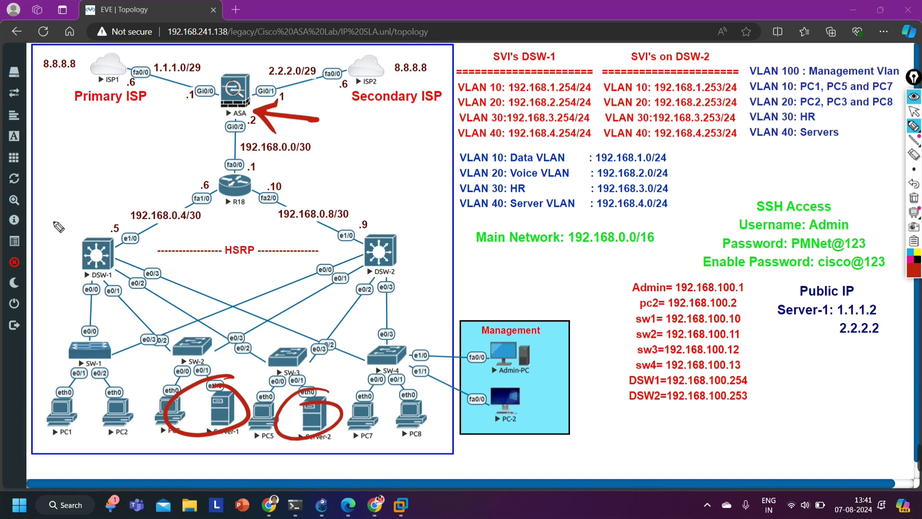
Write and circle DHCP above DSW-1, cross the switch, and draw a bracket beneath the devices from PC1 to PC8
mouse_move(58, 226)
left_mouse_down()
mouse_move(54, 246)
mouse_move(101, 213)
mouse_move(114, 222)
mouse_move(48, 240)
left_mouse_up()
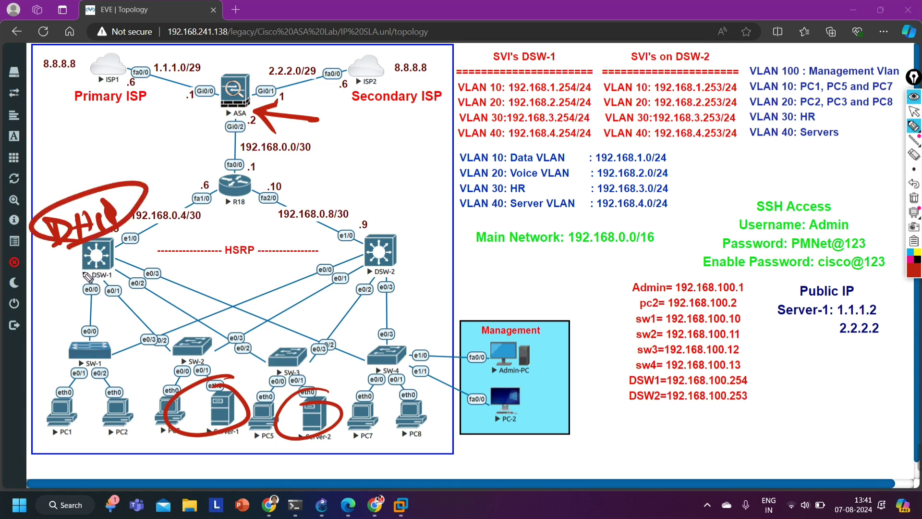
left_click_drag(110, 253, 85, 278)
left_click_drag(90, 256, 111, 272)
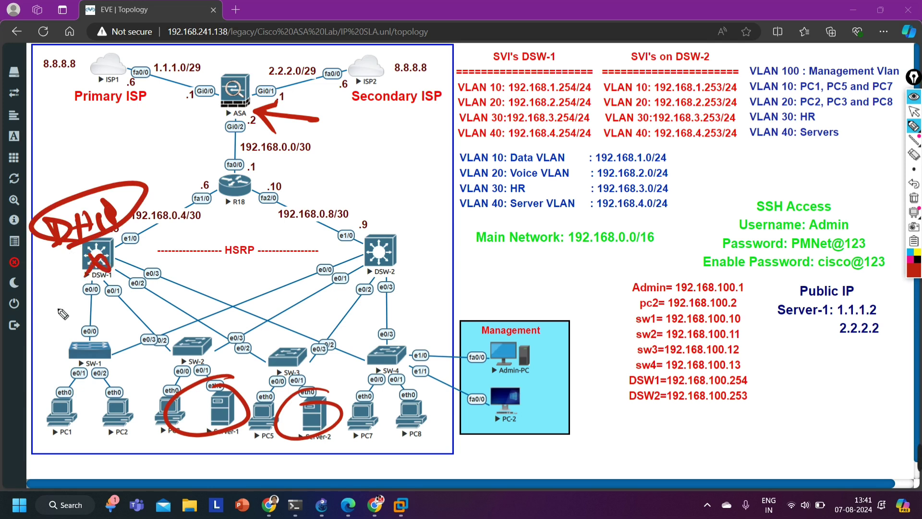
mouse_move(38, 406)
left_mouse_down()
mouse_move(39, 447)
mouse_move(274, 484)
mouse_move(410, 455)
mouse_move(408, 430)
left_mouse_up()
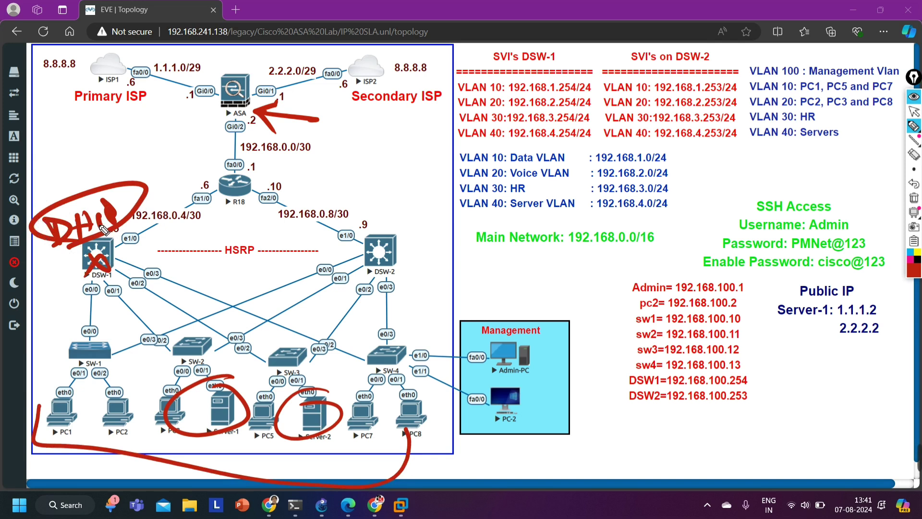
Add red arrows above the DHCP label and pointing at router R18 and the ASA
mouse_move(106, 161)
left_mouse_down()
mouse_move(98, 183)
mouse_move(110, 175)
left_mouse_up()
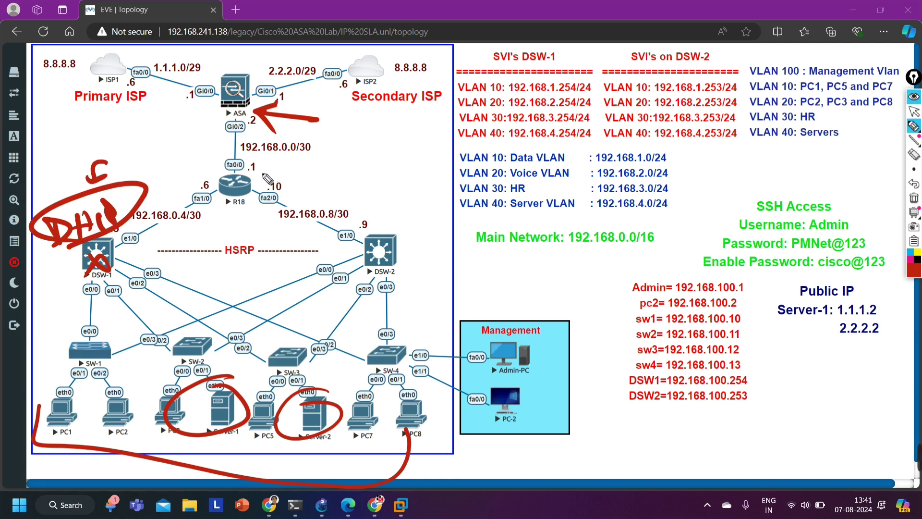
mouse_move(283, 174)
left_mouse_down()
mouse_move(261, 166)
mouse_move(270, 189)
left_mouse_up()
mouse_move(193, 124)
left_mouse_down()
mouse_move(214, 116)
mouse_move(206, 128)
left_mouse_up()
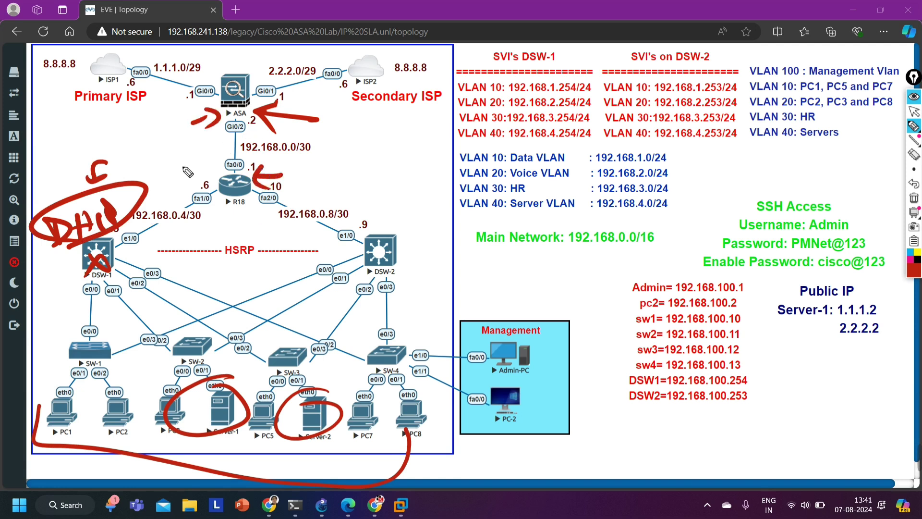
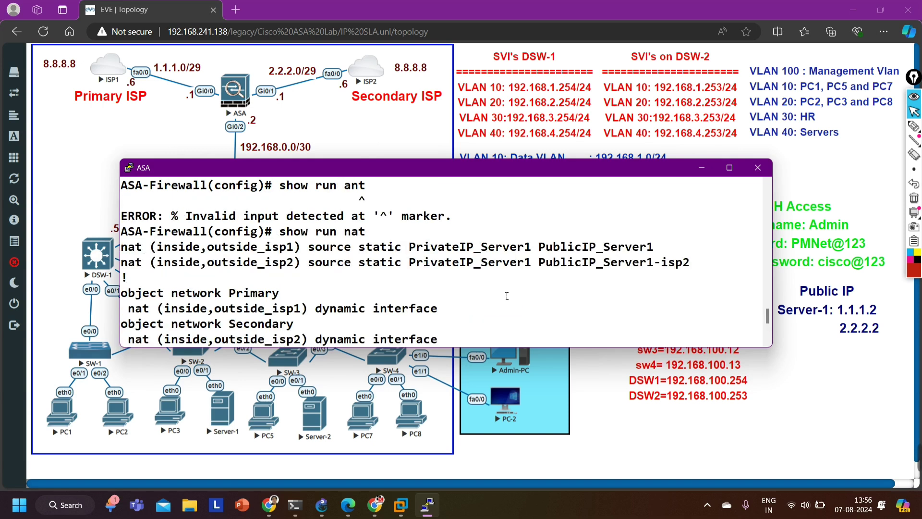
Highlight the outside_isp1 static NAT rule for Server-1 and check the ASA's default route with show rou | in 0.0.0.0
left_click_drag(139, 247, 721, 247)
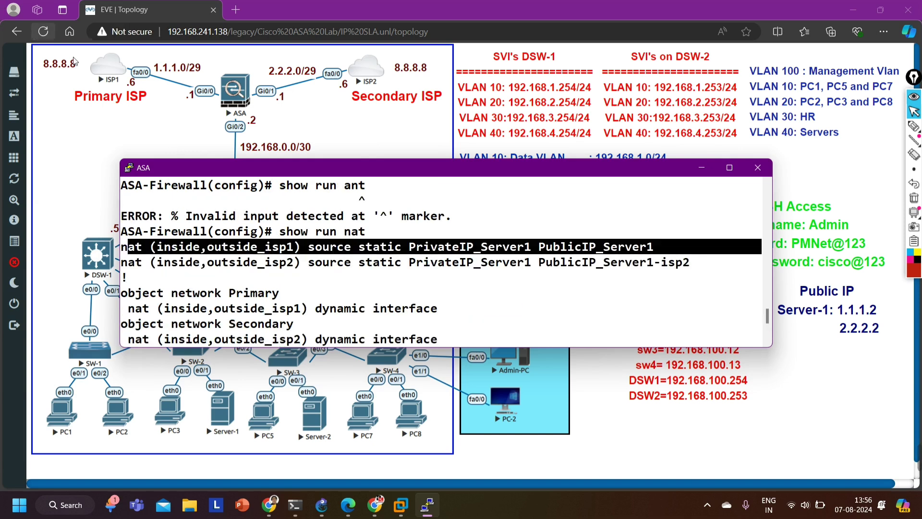
key("Up")
key("Up")
type("0")
key("Return")
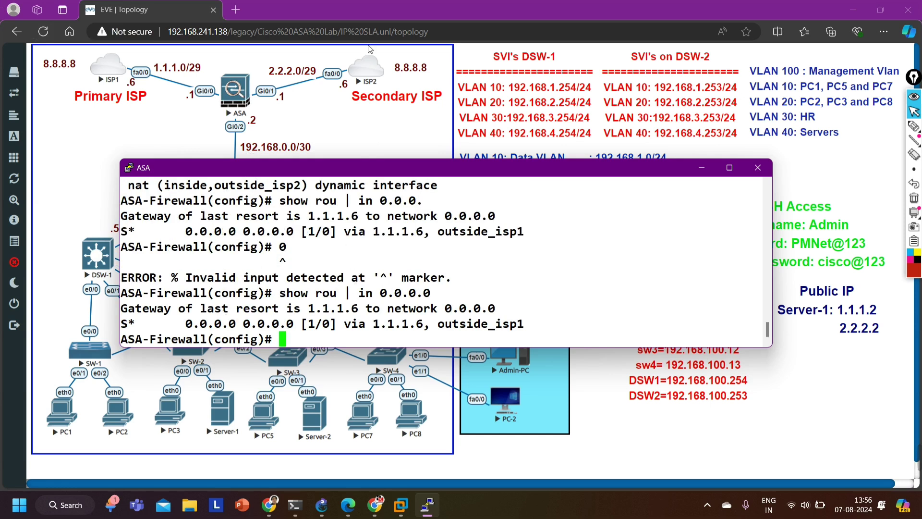
Highlight the outside_isp2 static NAT rule for Server-1 in the earlier output and minimize the ASA console
scroll(404, 237, "up", 4)
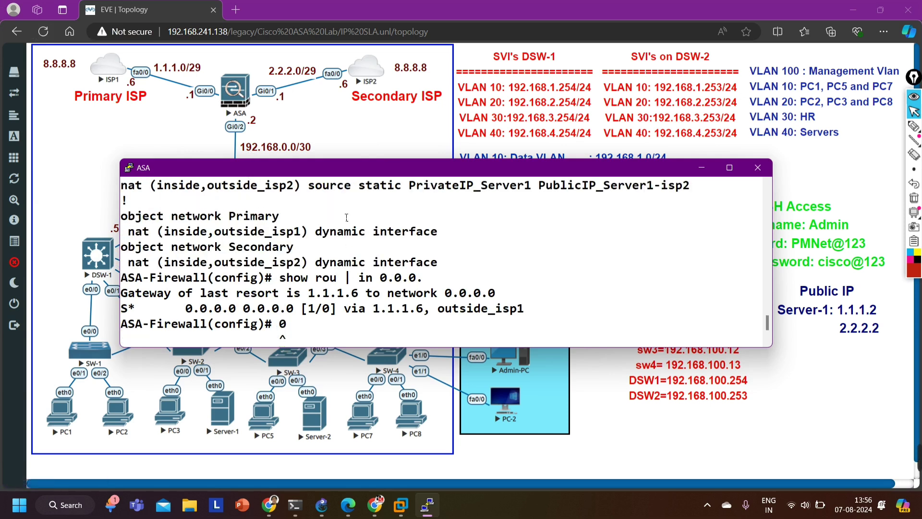
left_click_drag(124, 263, 735, 263)
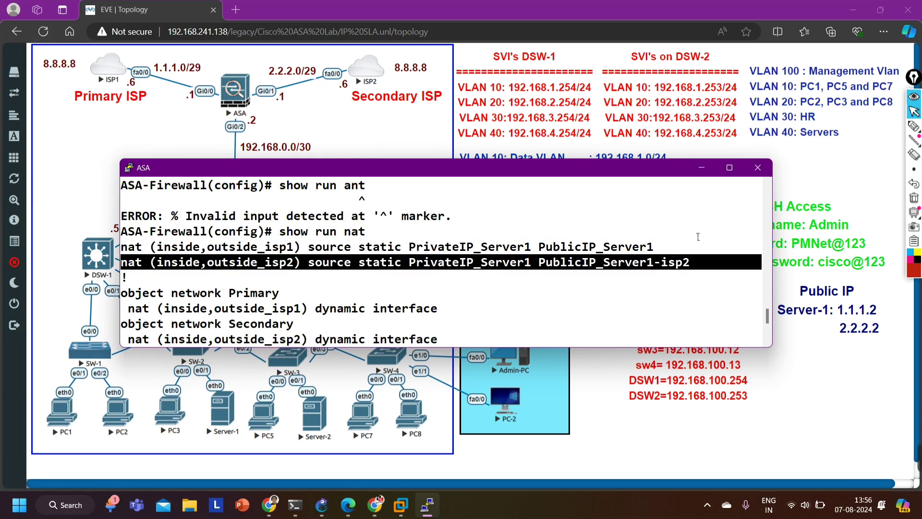
left_click(701, 167)
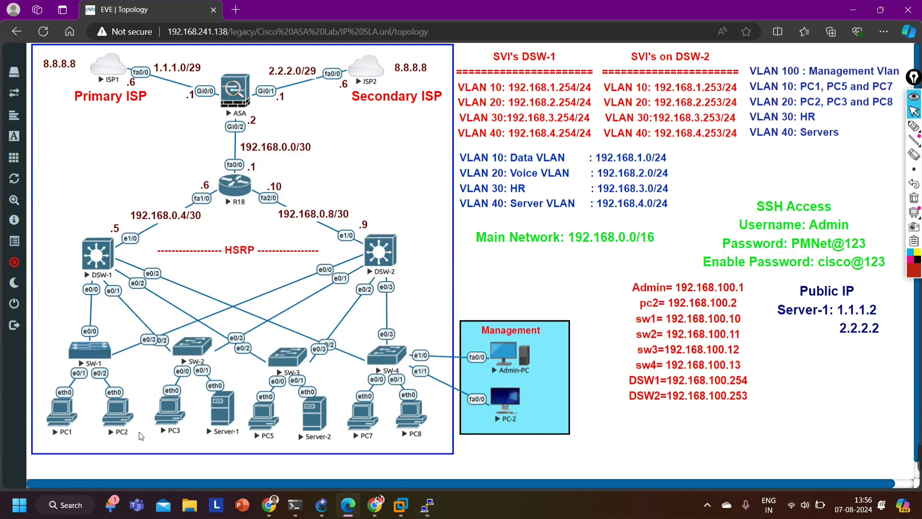
Open PC1's console, place it over the lower part of the topology, and request an address with ip dhcp
mouse_move(26, 439)
left_click(61, 418)
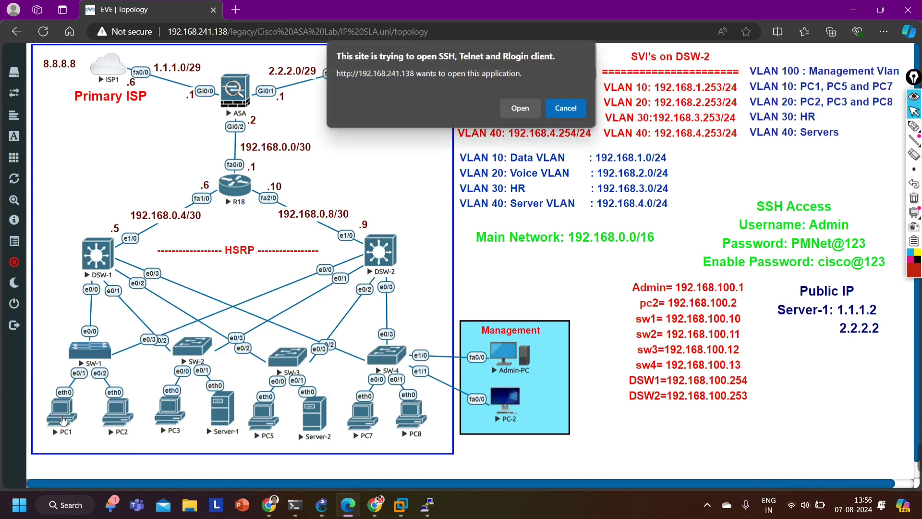
left_click(520, 108)
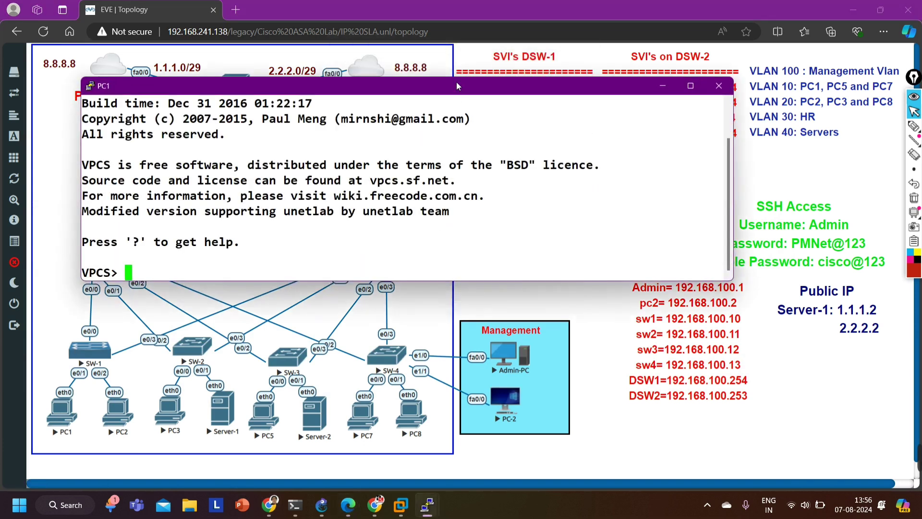
left_click_drag(517, 86, 520, 187)
left_click(424, 456)
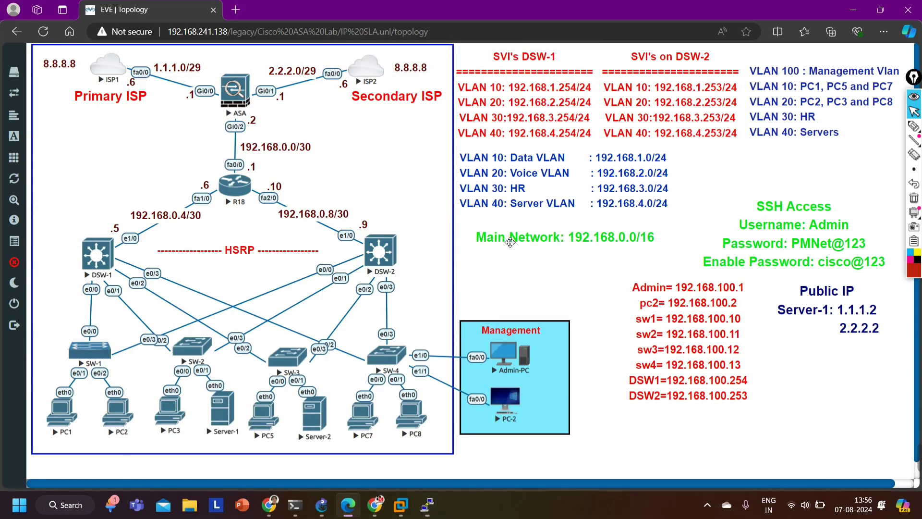
mouse_move(427, 504)
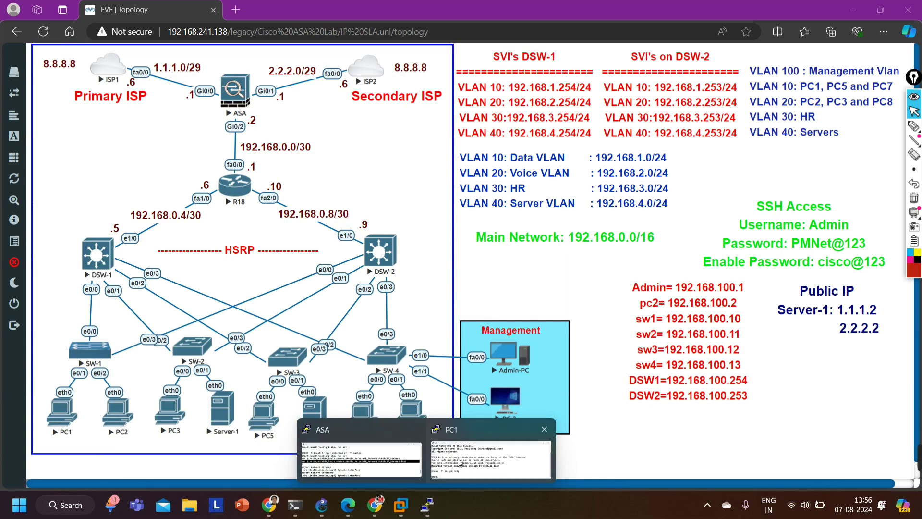
left_click(493, 449)
left_click_drag(469, 245, 469, 300)
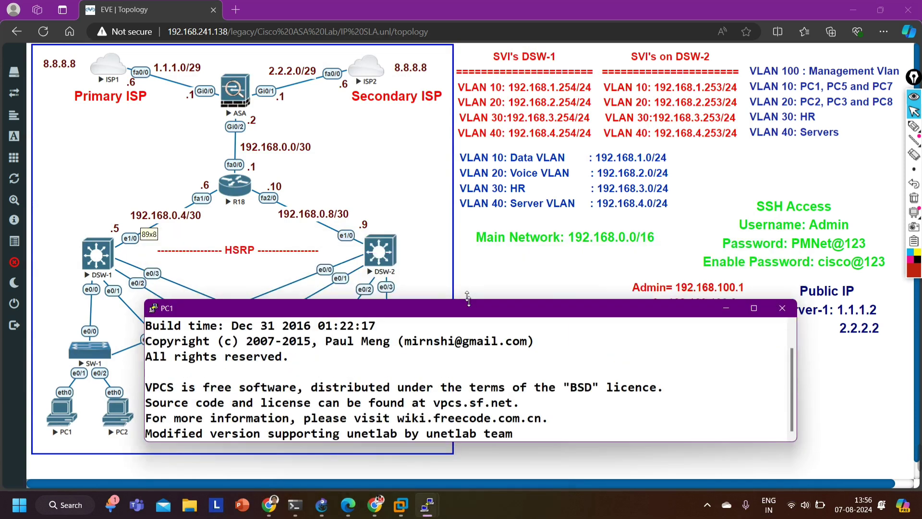
type("ip dhcp")
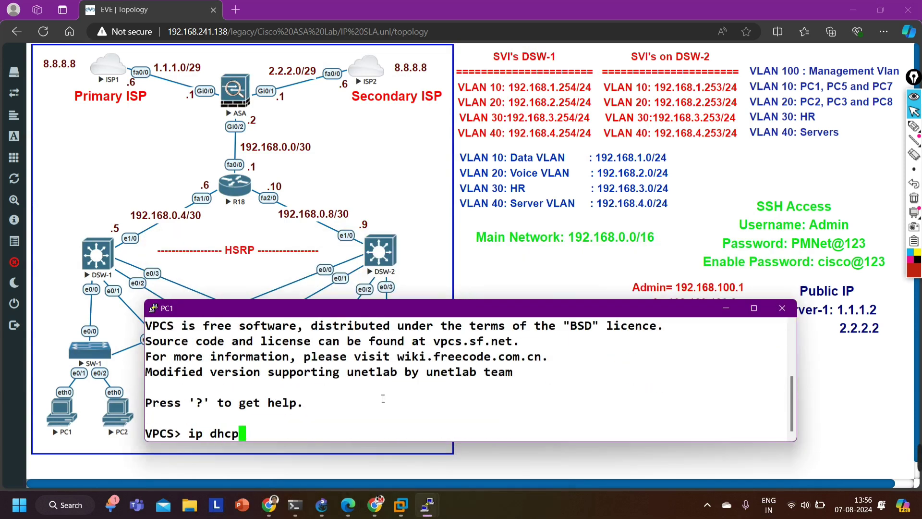
key("Return")
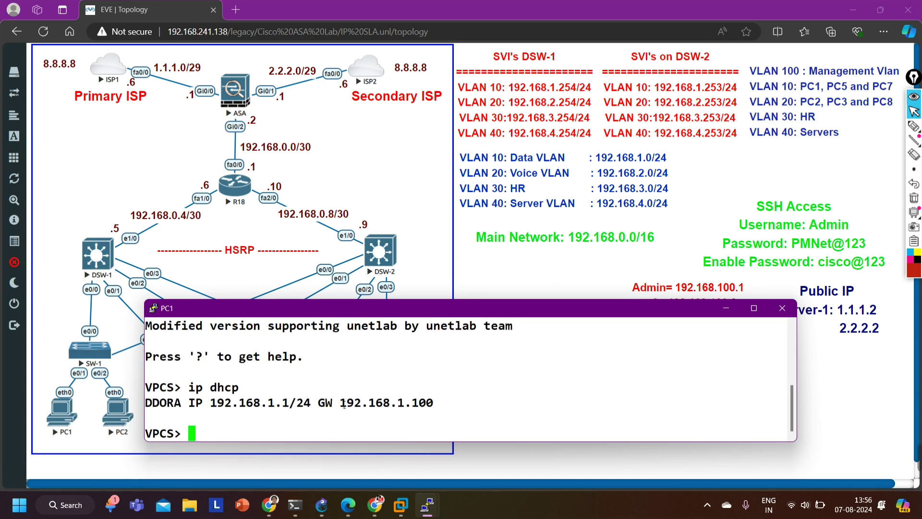
Test PC1's internet connectivity by pinging 8.8.8.8, and return to the topology
type("ping 8.8.8.8")
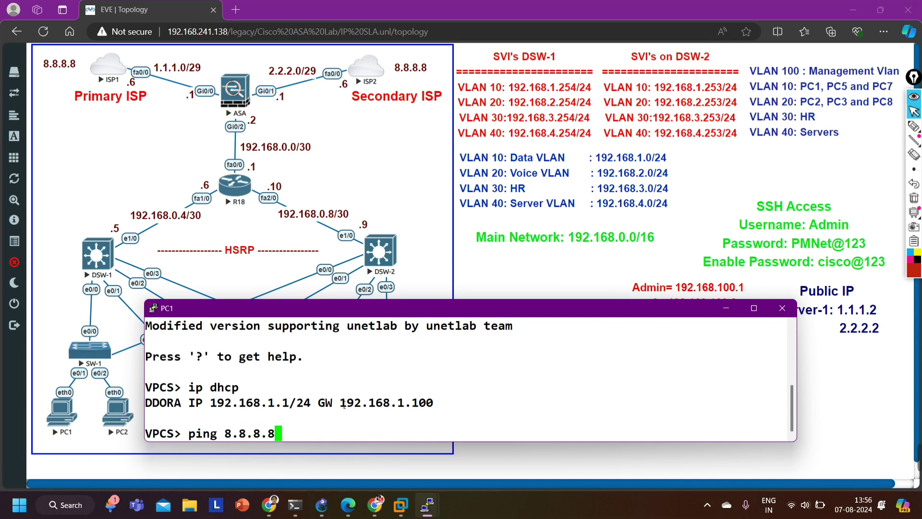
key("Return")
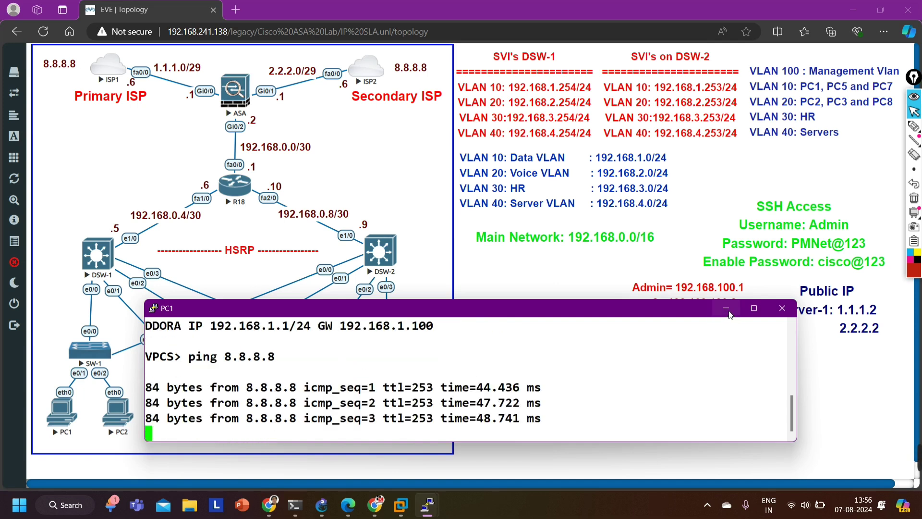
key("alt+Tab")
Open Server-1's console below router R18, request an address with ip dhcp, and highlight the leased IP address
left_click(224, 411)
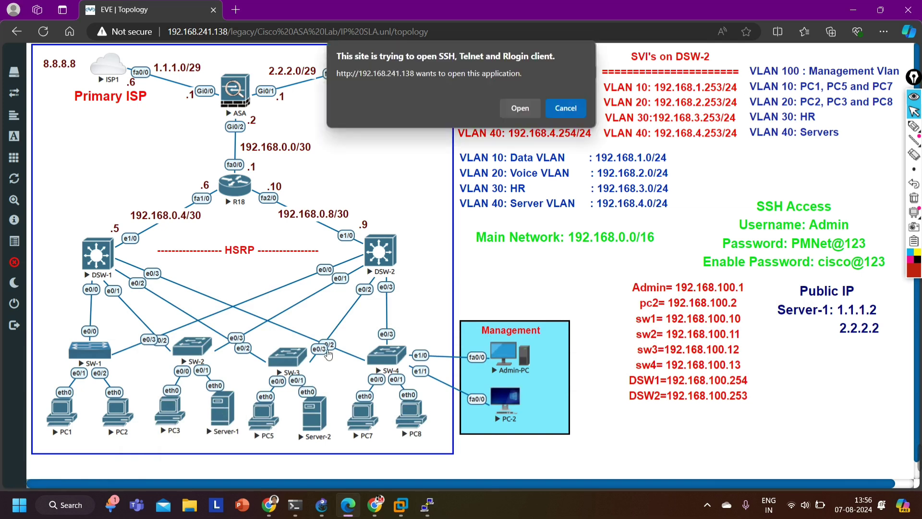
left_click(519, 108)
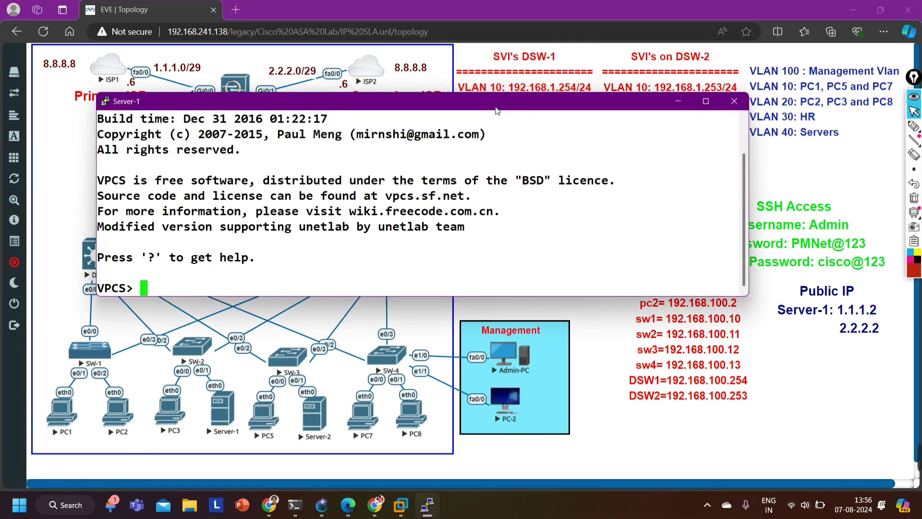
left_click_drag(521, 109, 562, 299)
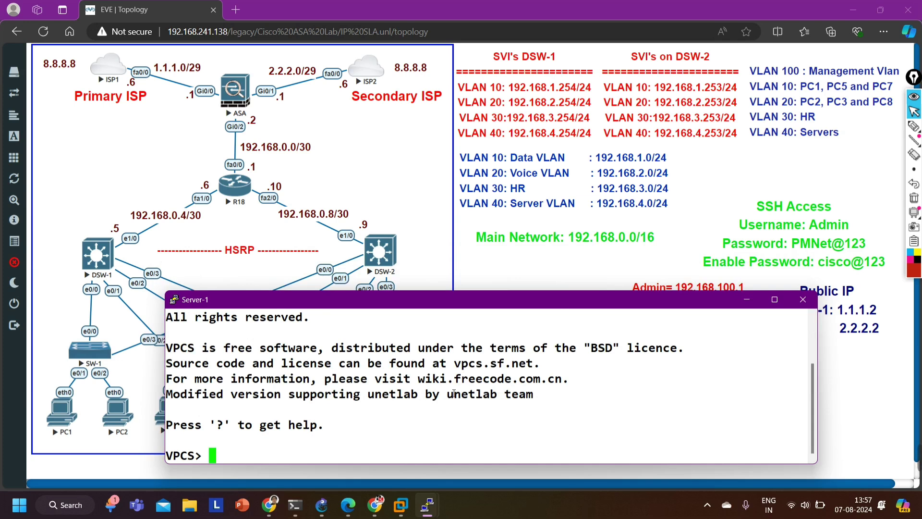
type("ip dhcp")
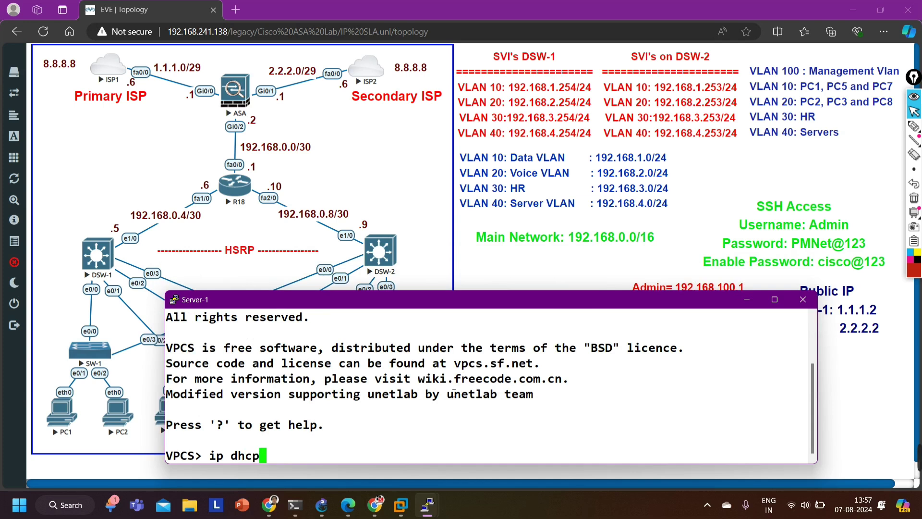
key("Return")
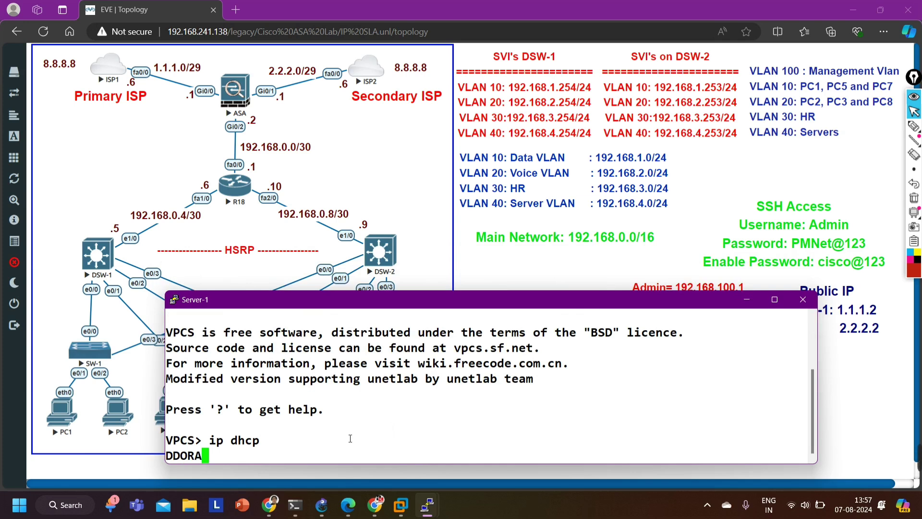
left_click_drag(232, 428, 309, 434)
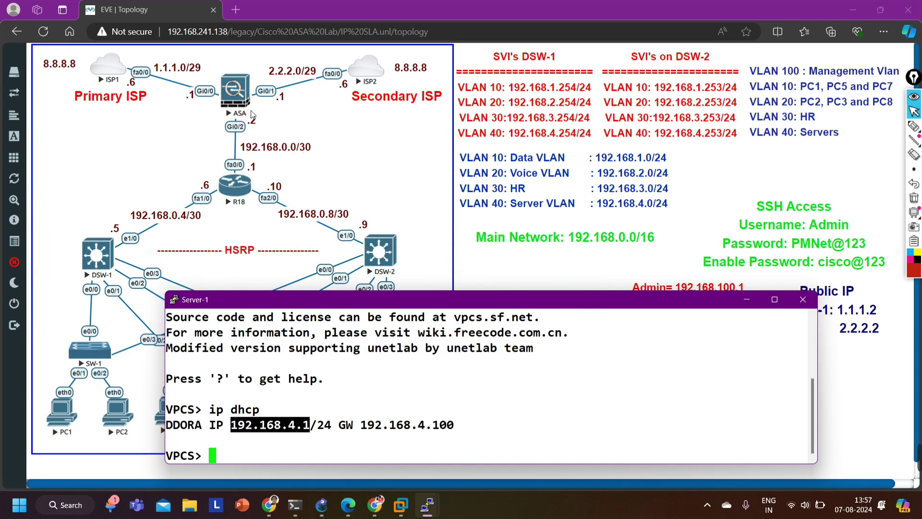
Test Server-1's internet connectivity by pinging 8.8.8.8
type("pin")
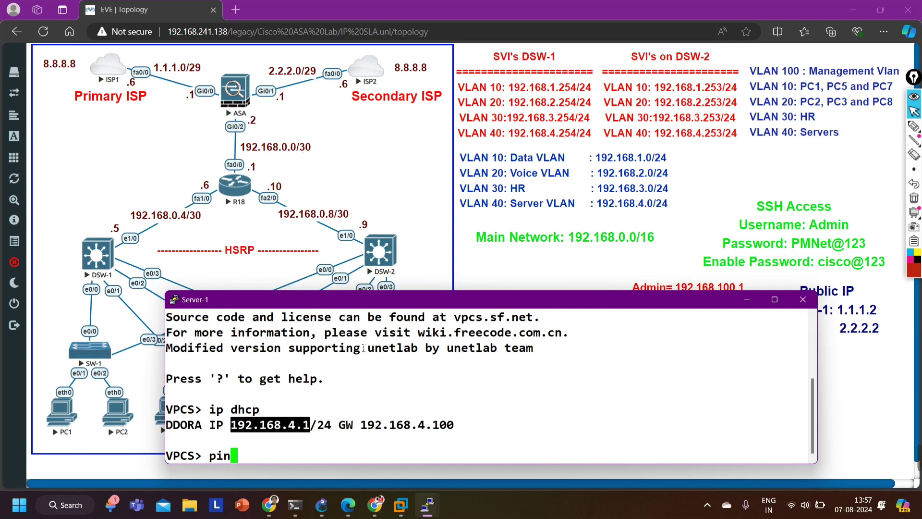
type("g 8.8.8.8")
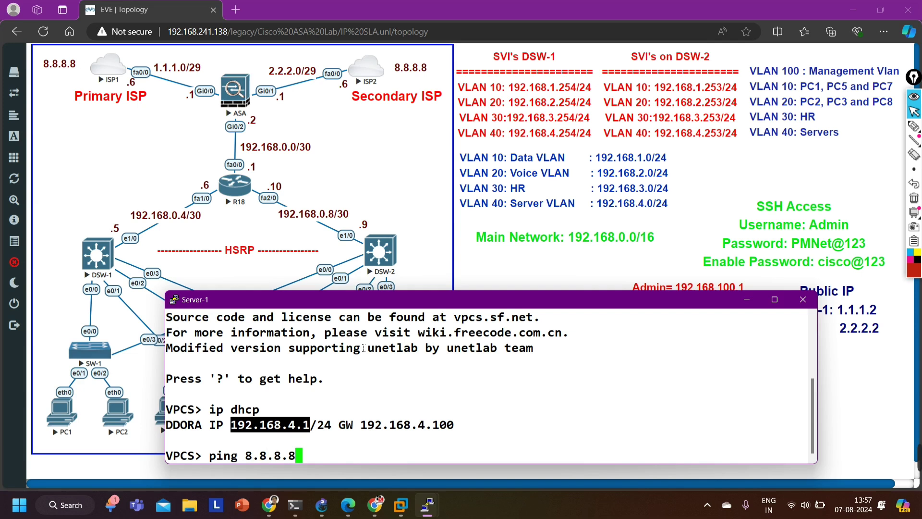
key("Return")
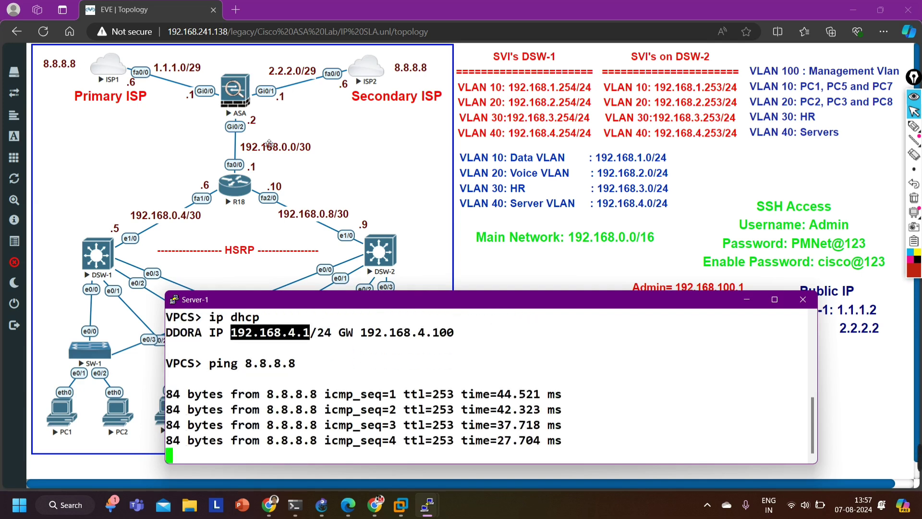
Open the ISP1 router's console and enter privileged EXEC mode with en
left_click(106, 73)
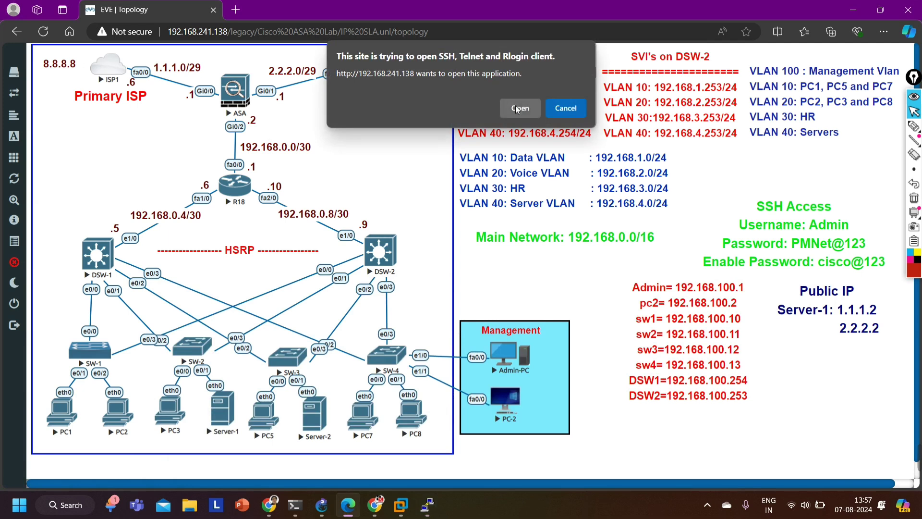
left_click(519, 108)
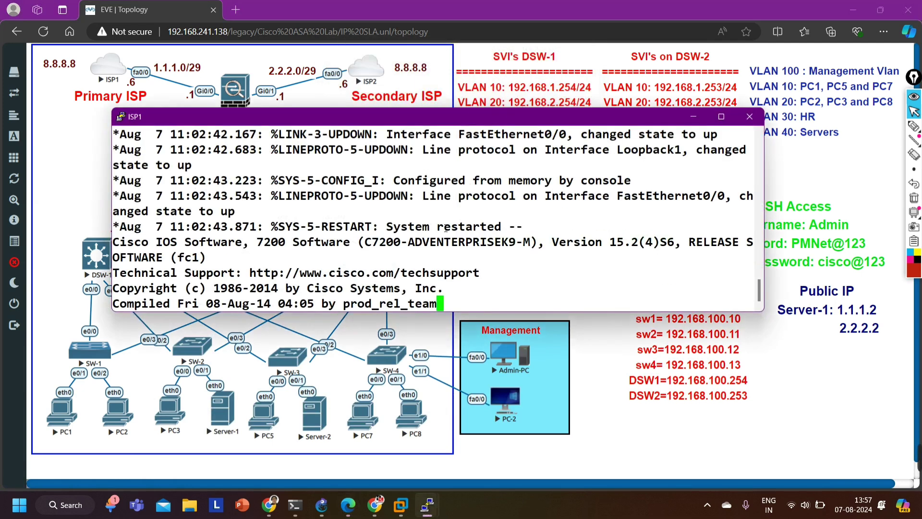
key("Return")
key("Return")
key("Return")
key("Return")
key("Return")
key("Return")
key("Return")
key("Return")
key("Return")
key("Return")
type("en")
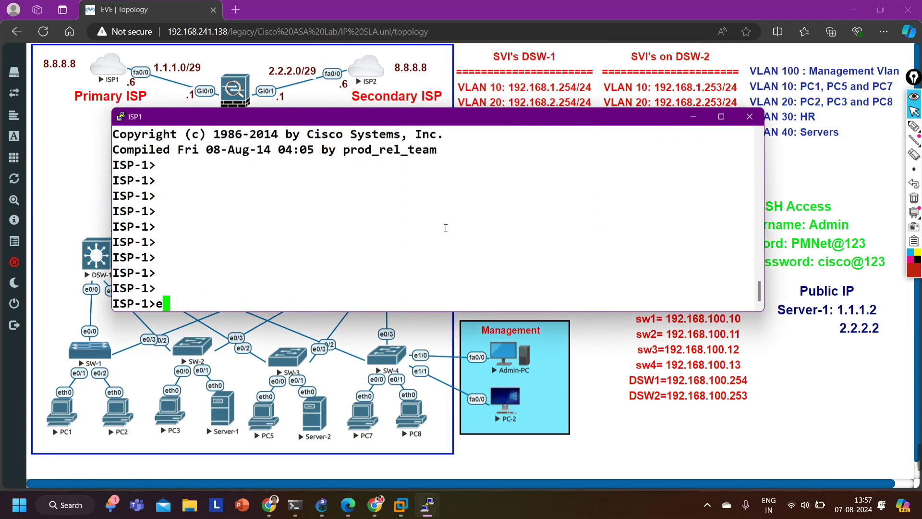
key("Return")
Ping Server-1's public address 1.1.1.2 from ISP-1
type("ping ")
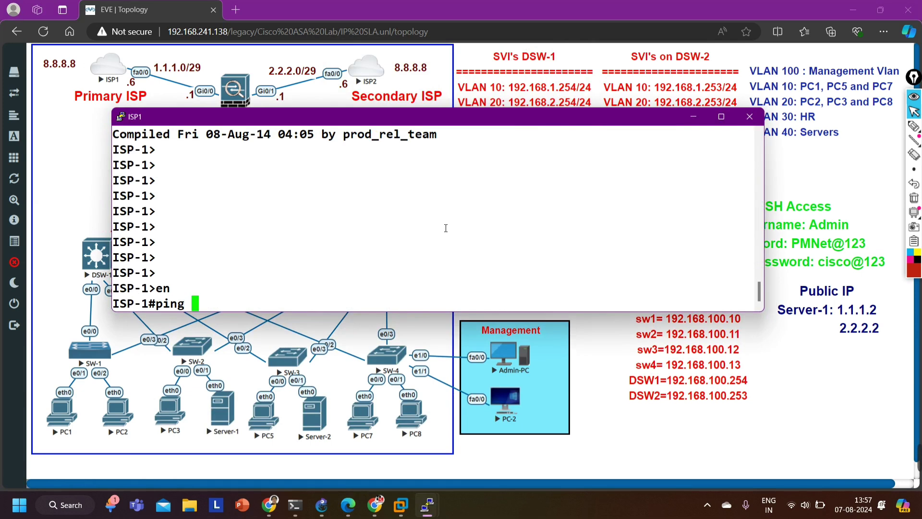
type("1.1.1.2")
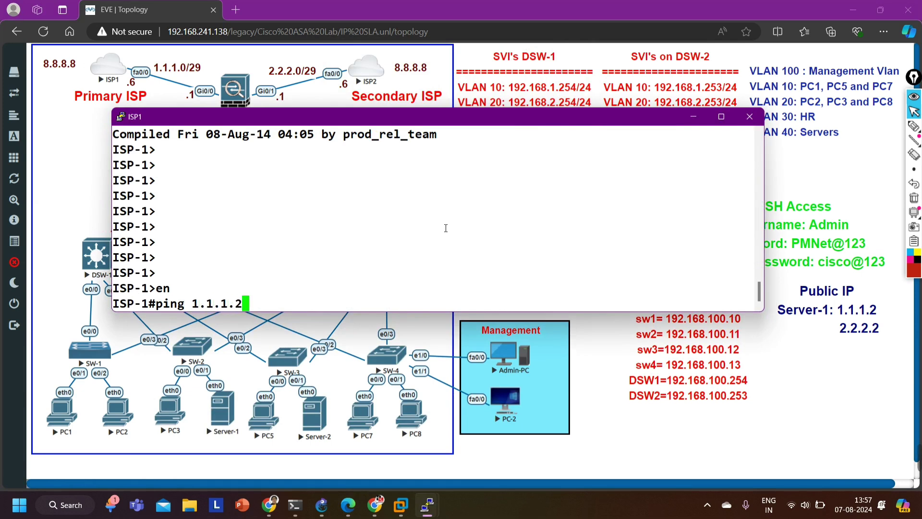
key("Return")
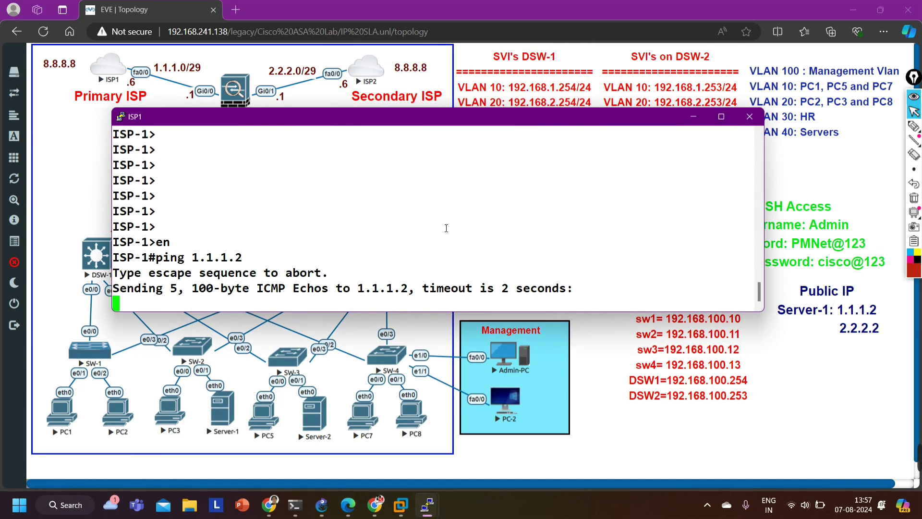
Bring up the ASA console and arrange it beneath the ISP1 console so both are readable
mouse_move(427, 504)
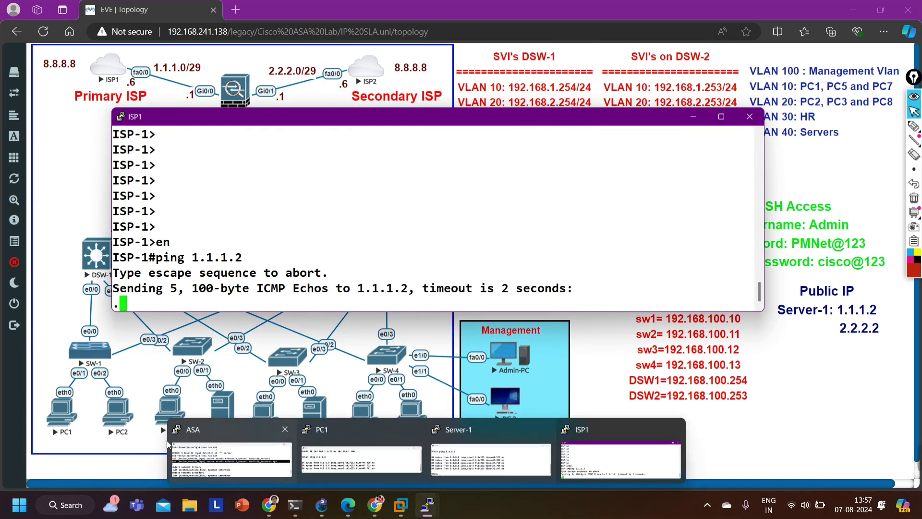
left_click(365, 449)
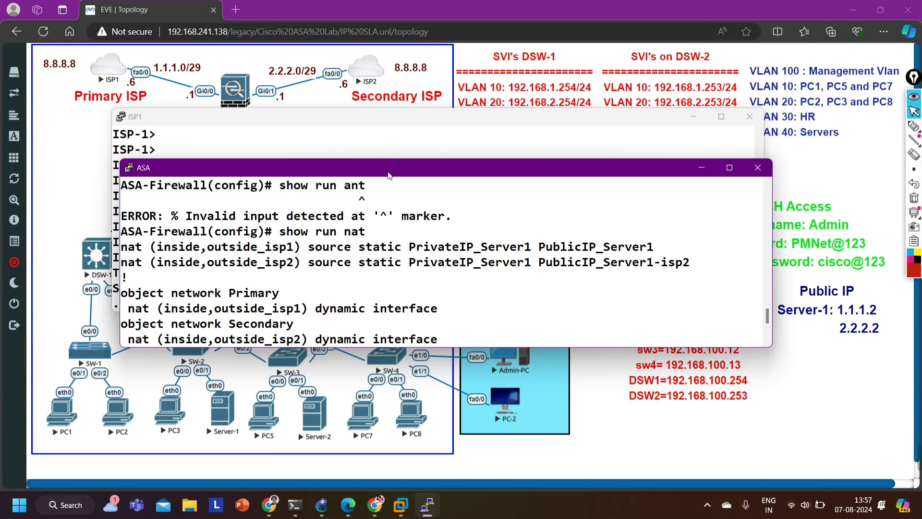
left_click_drag(389, 165, 405, 265)
left_click_drag(443, 104, 483, 48)
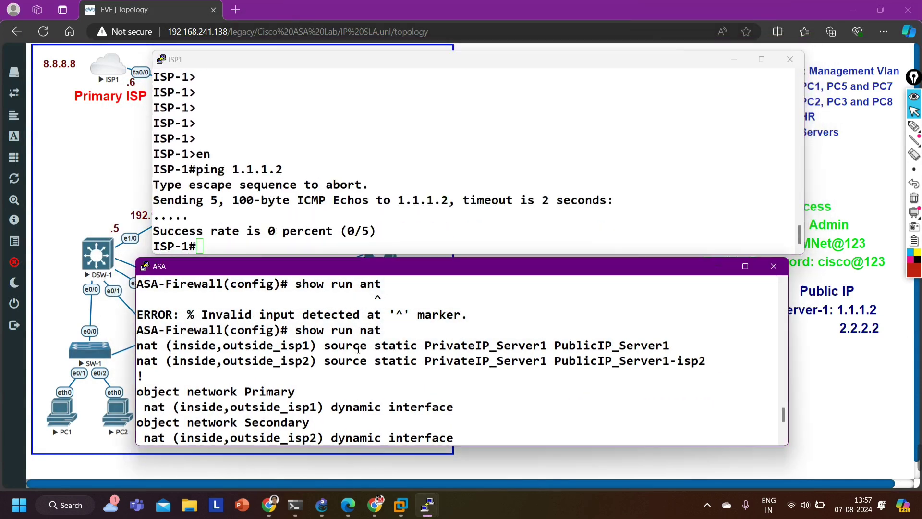
Enable NAT debugging at level 255 on the ASA with debug nat 255
scroll(358, 349, "down", 5)
type("deb")
key("Tab")
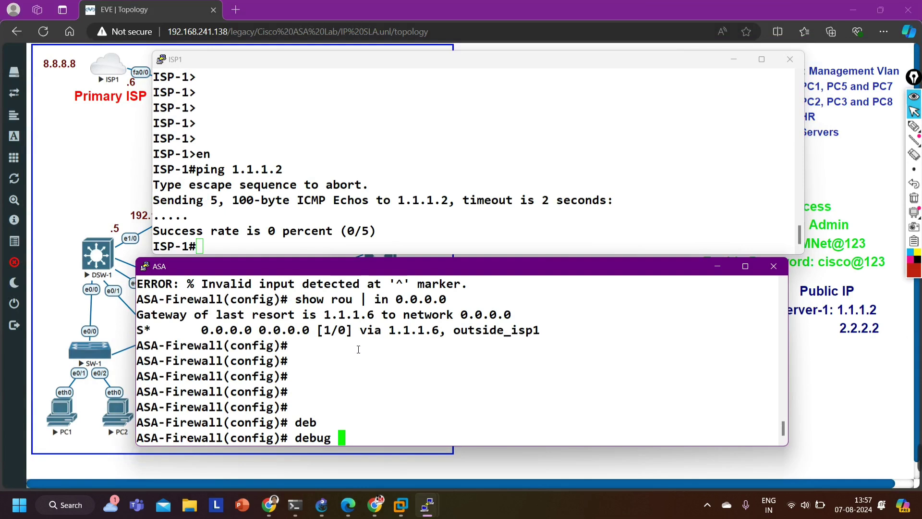
type("nat")
key("Tab")
type("255")
key("Return")
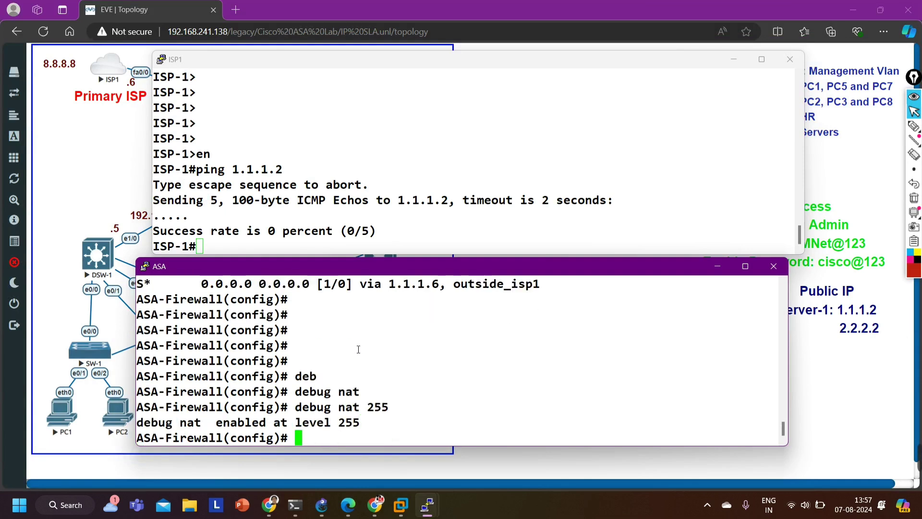
type("e")
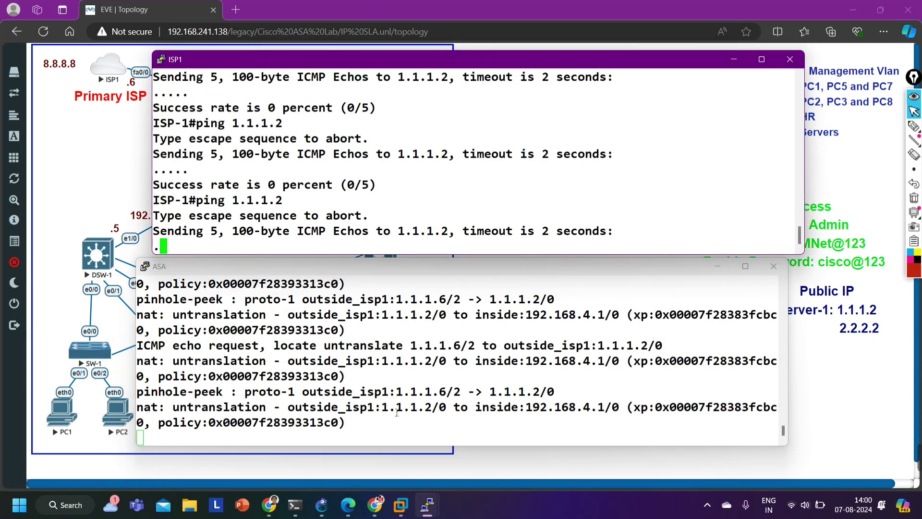
Highlight the public address 1.1.1.2 and the inside address 192.168.4.1 in the ASA's NAT untranslation output
left_click_drag(388, 407, 410, 407)
left_click_drag(389, 314, 417, 314)
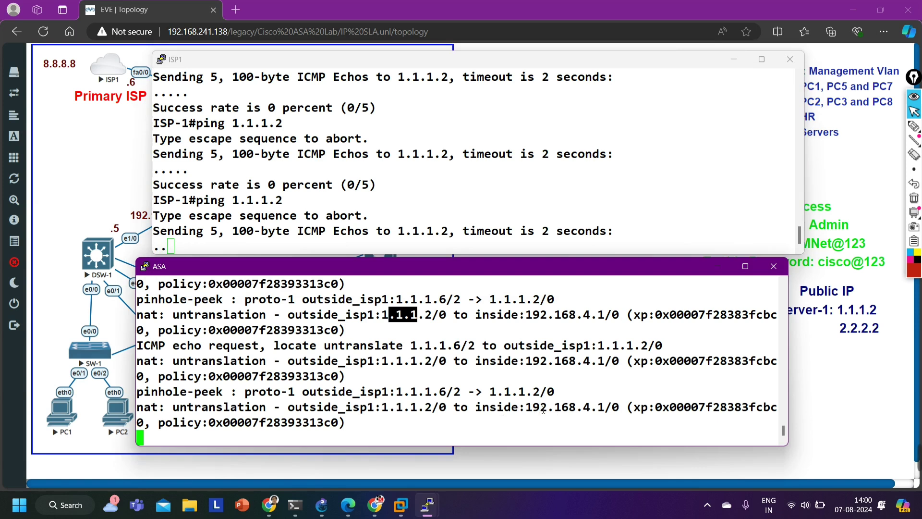
left_click_drag(540, 407, 604, 408)
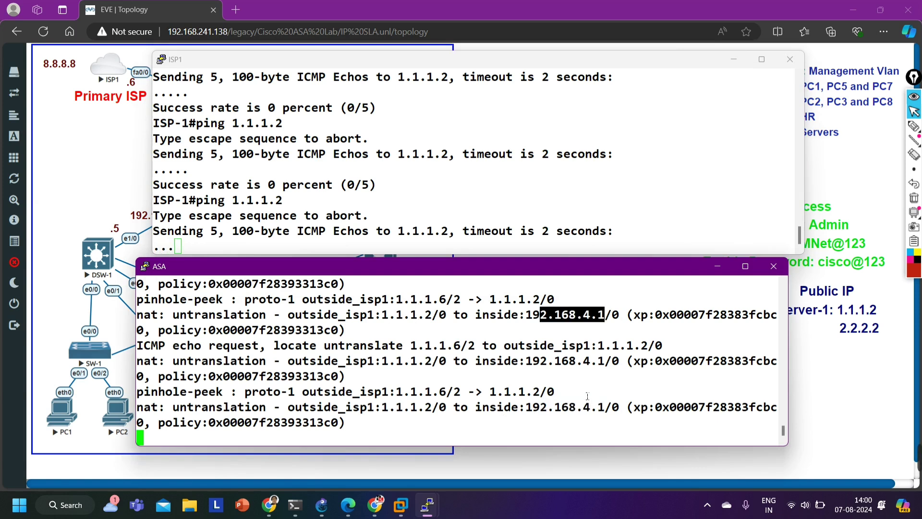
Check the ISP1 ping output, minimize that console, and bring up a fresh config prompt on the ASA
left_click(301, 202)
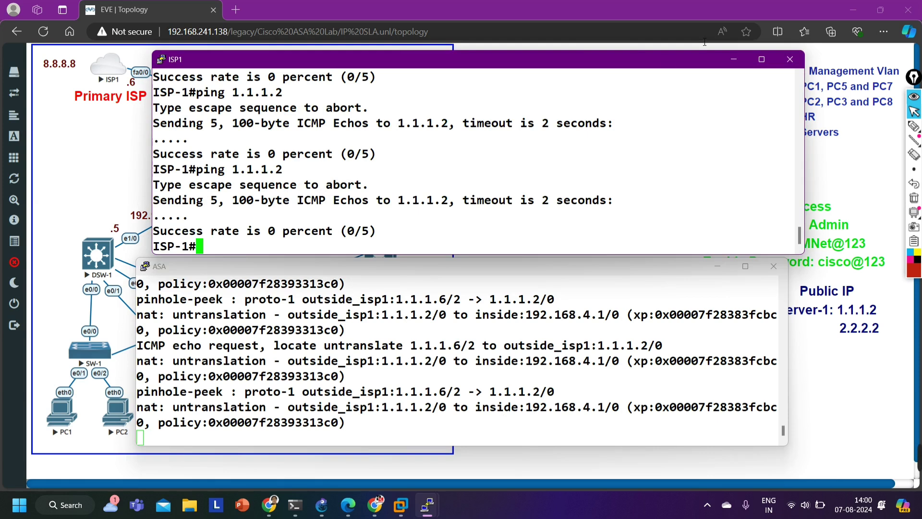
left_click(732, 60)
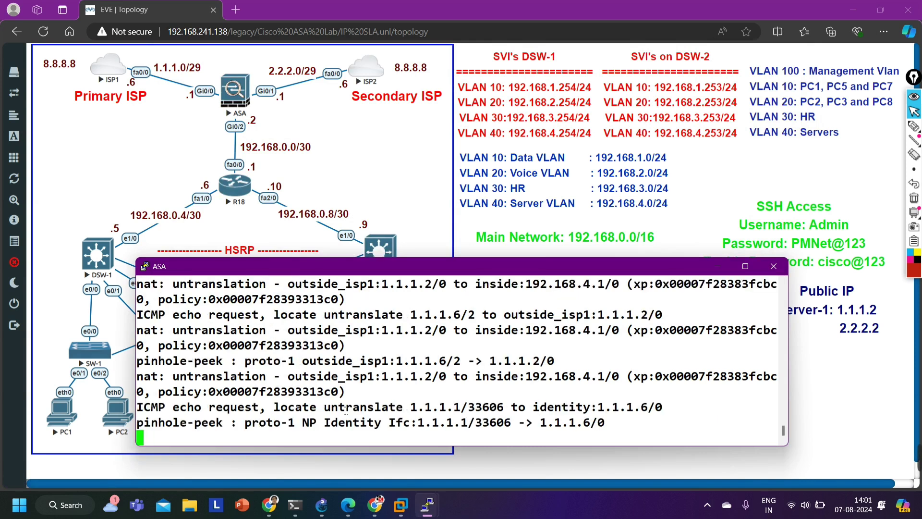
key("Return")
key("Return")
key("Return")
key("Return")
key("Return")
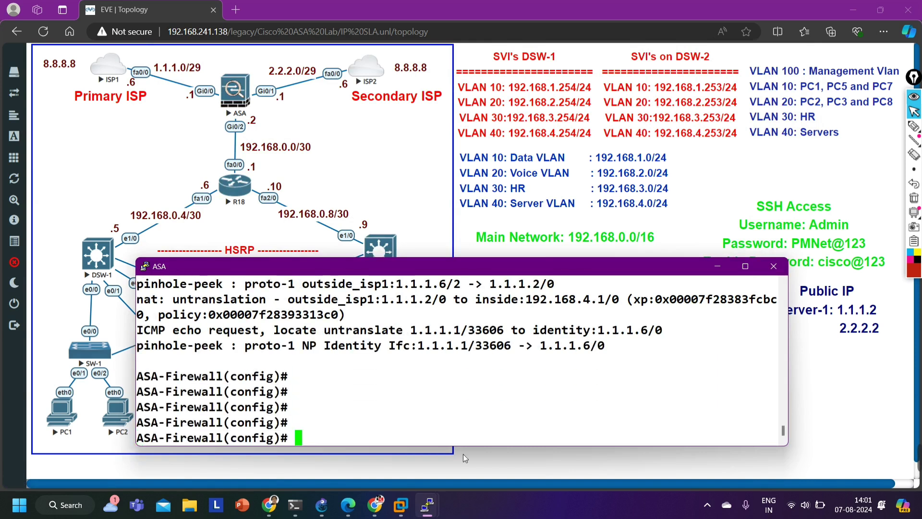
Begin an ASA access-list entry named outside-to-inside with the permit action
type("acc")
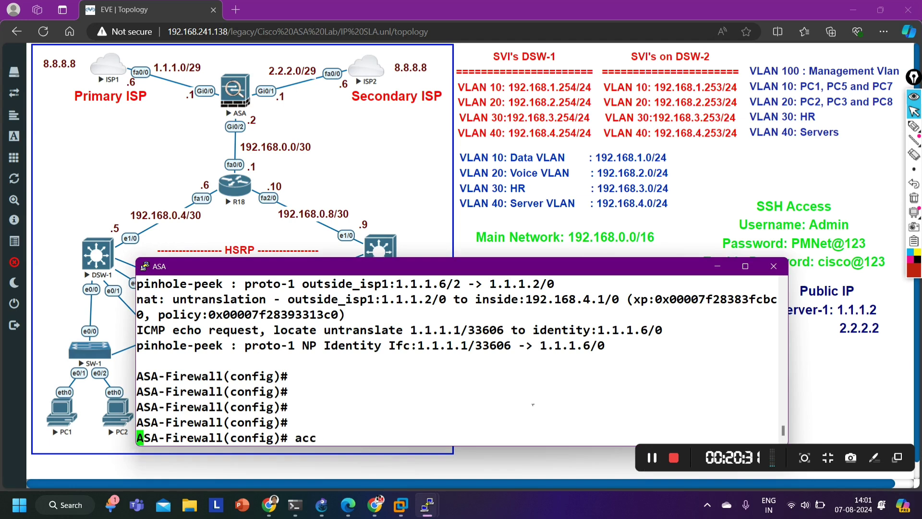
key("Tab")
type("k")
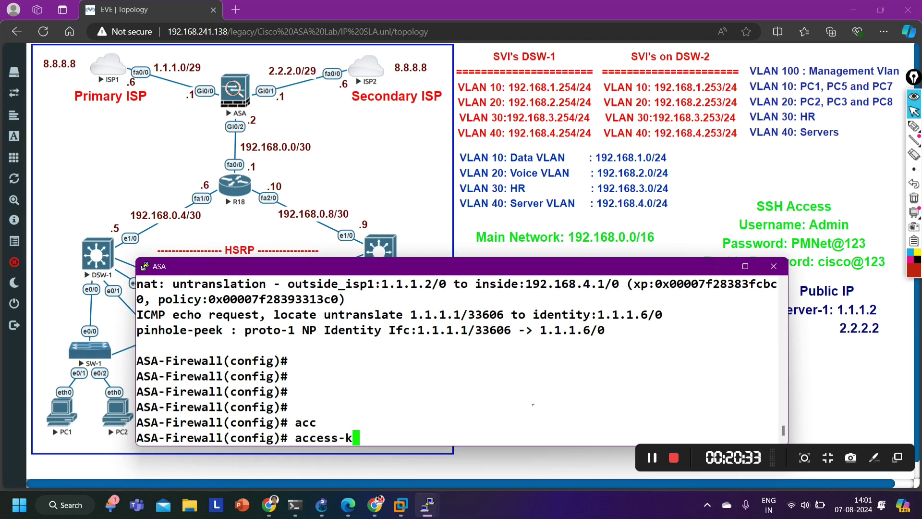
key("Tab")
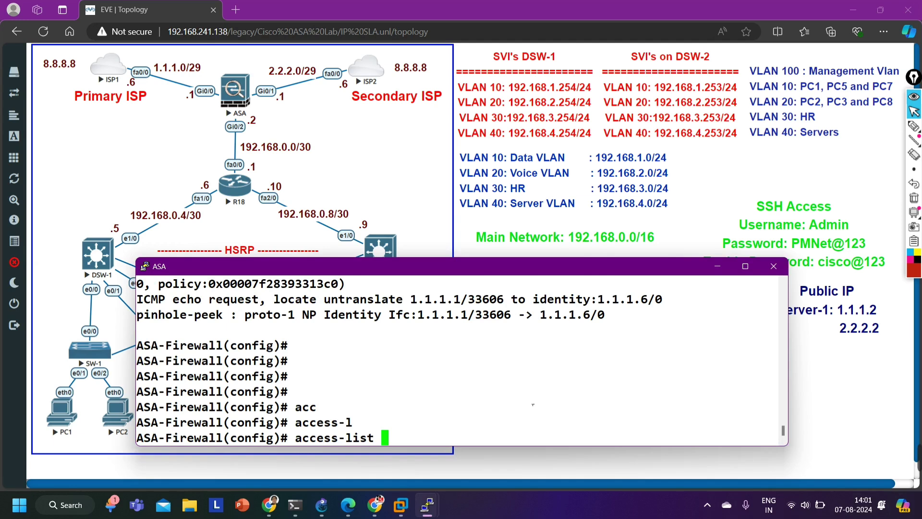
type("outsi")
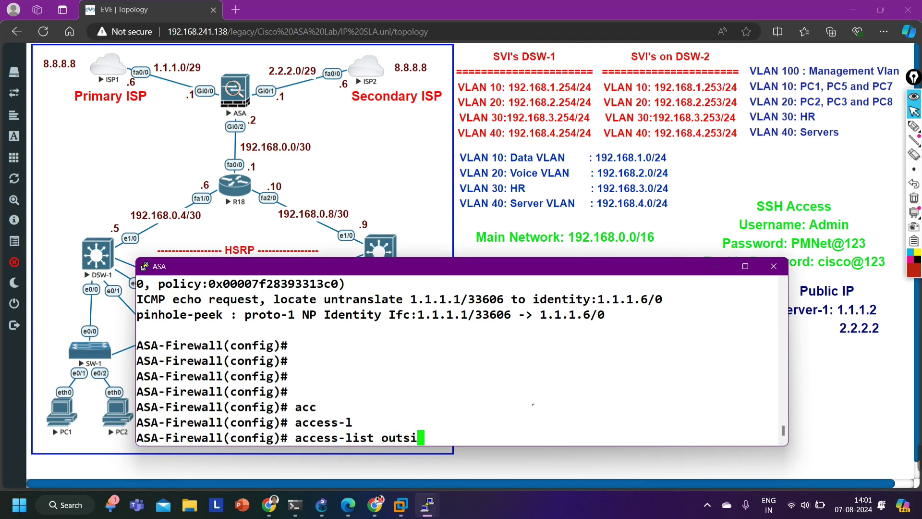
type("de-to")
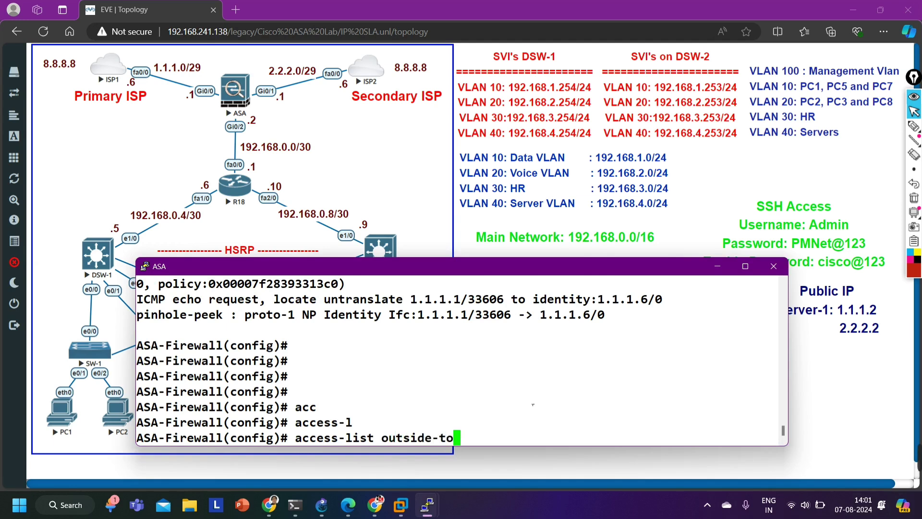
type("-inside")
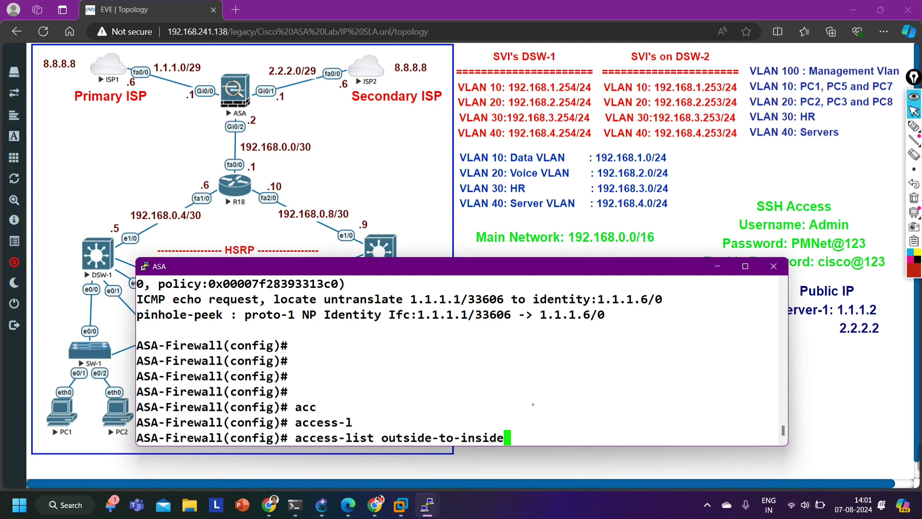
type(" per")
key("Tab")
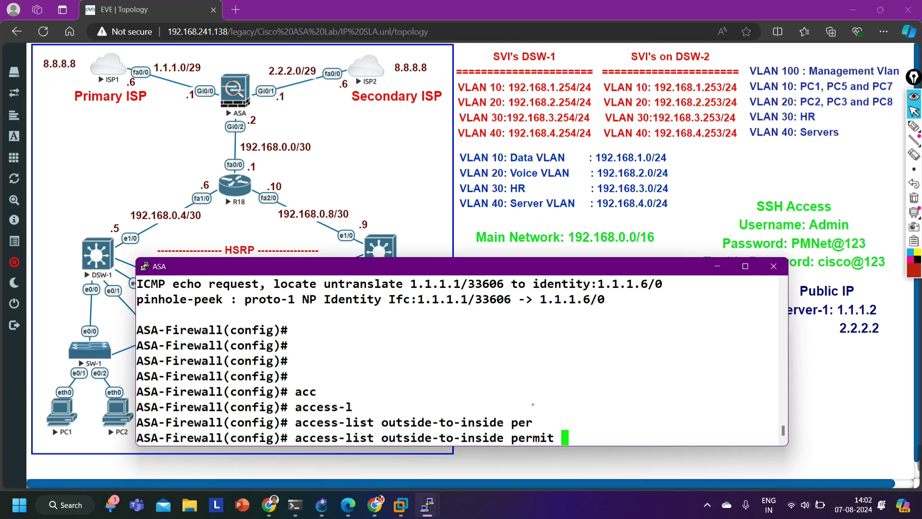
List the available protocol and source options for the entry, and choose ip with source any
key("question")
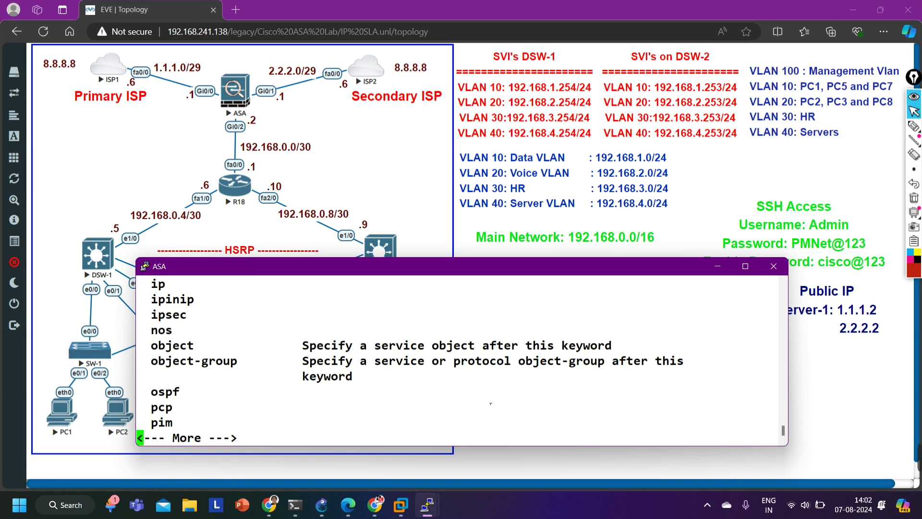
key("space")
type("ip")
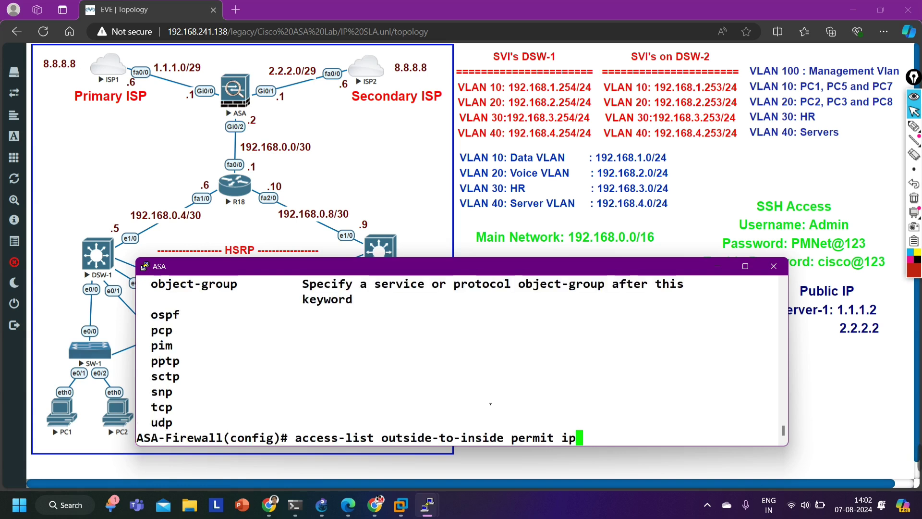
type(" ?")
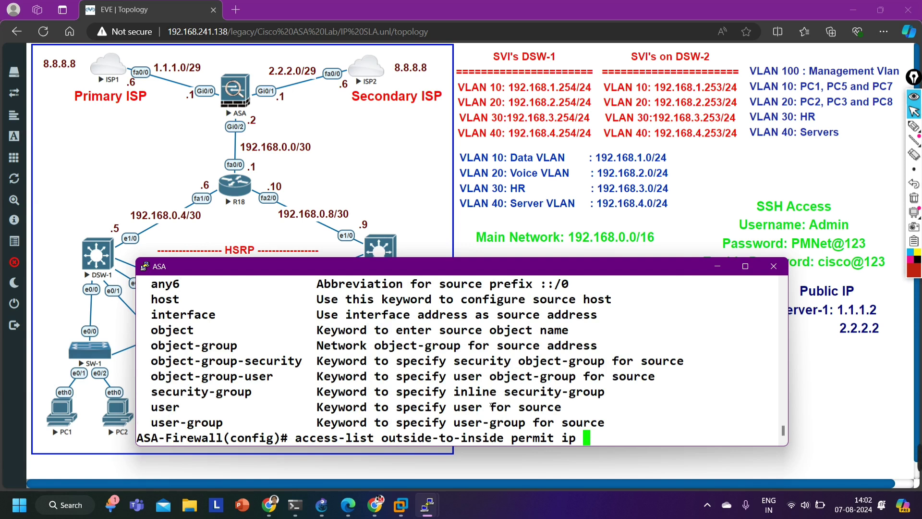
type("any")
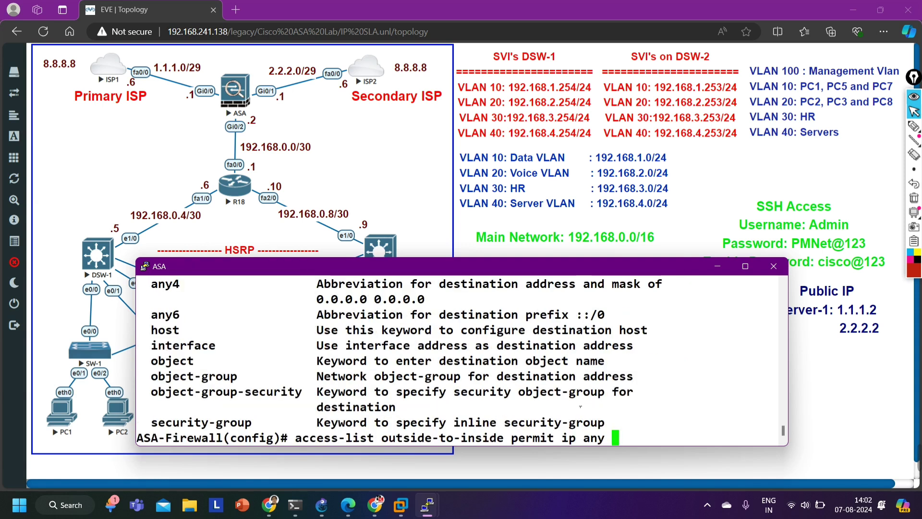
type(" ?2")
key("BackSpace")
type("ho")
key("Tab")
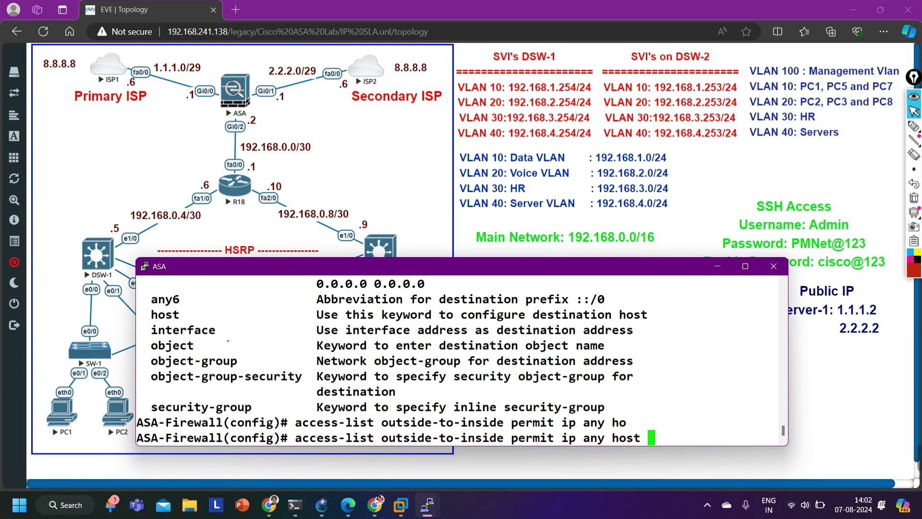
type("192.168.4.1")
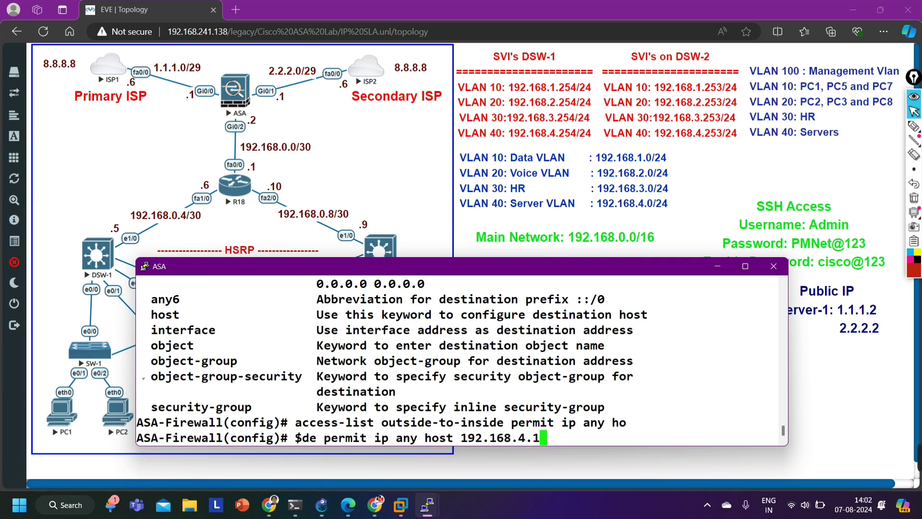
left_click_drag(395, 448, 402, 446)
left_click_drag(461, 444, 543, 445)
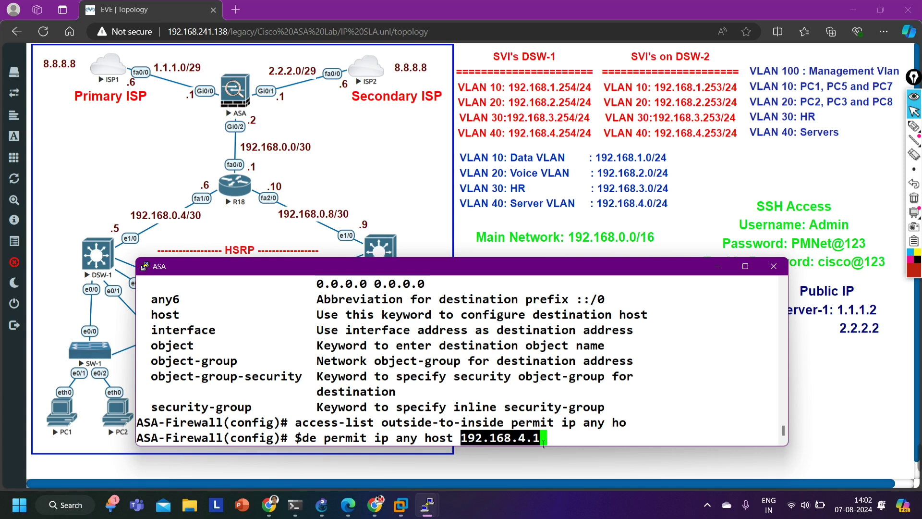
key("BackSpace")
key("BackSpace")
key("BackSpace")
key("BackSpace")
key("BackSpace")
key("BackSpace")
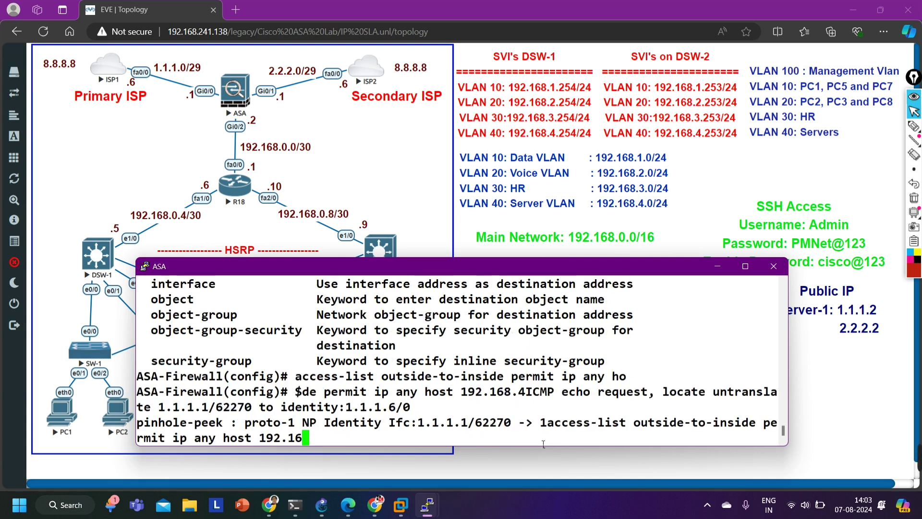
key("BackSpace")
key("BackSpace")
key("BackSpace")
key("BackSpace")
key("BackSpace")
key("BackSpace")
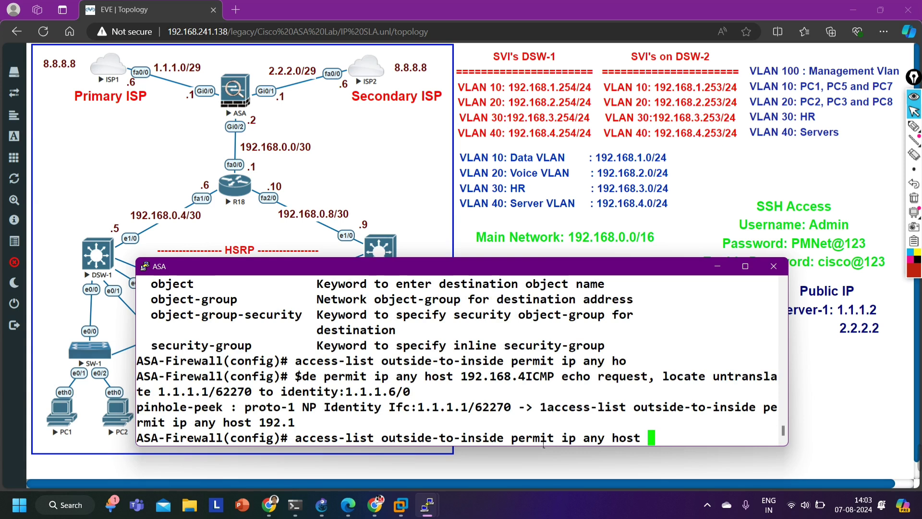
key("BackSpace")
key("BackSpace")
key("BackSpace")
key("BackSpace")
key("BackSpace")
Set the entry's destination to any and submit access-list outside-to-inside permit ip any any
type("an")
key("Tab")
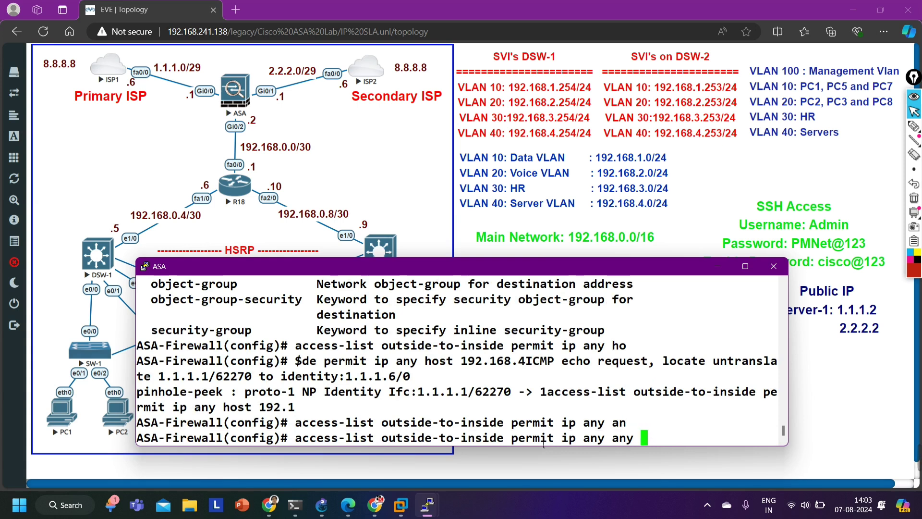
key("Return")
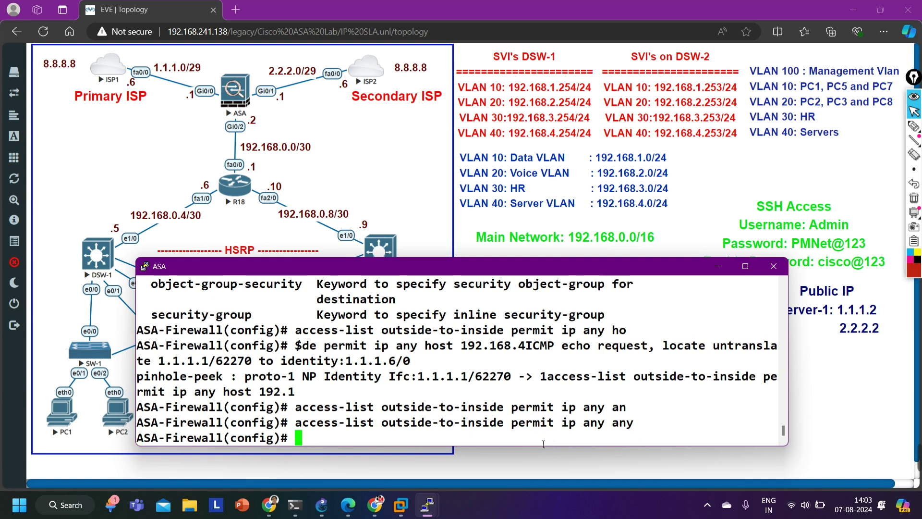
Begin an access-group command on the ASA and copy the access list name outside-to-inside from the earlier console output into it
type("acc")
key("Tab")
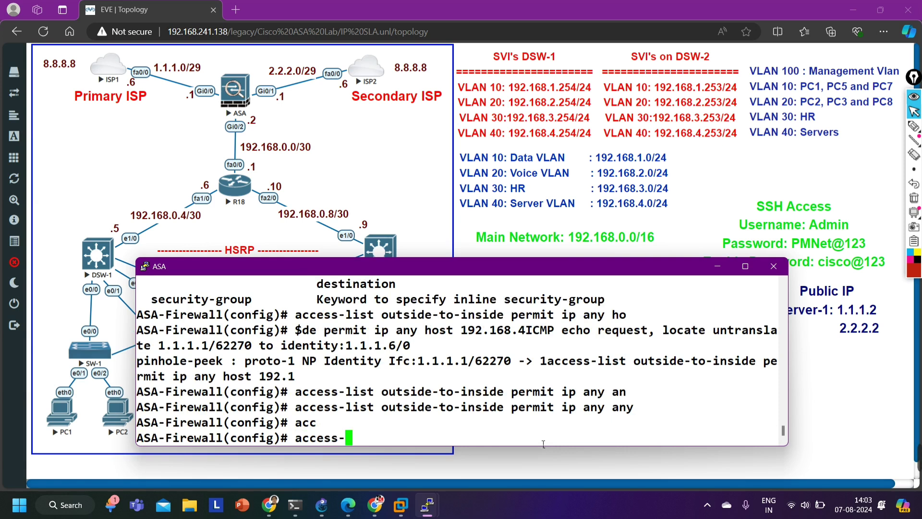
type("g")
key("Tab")
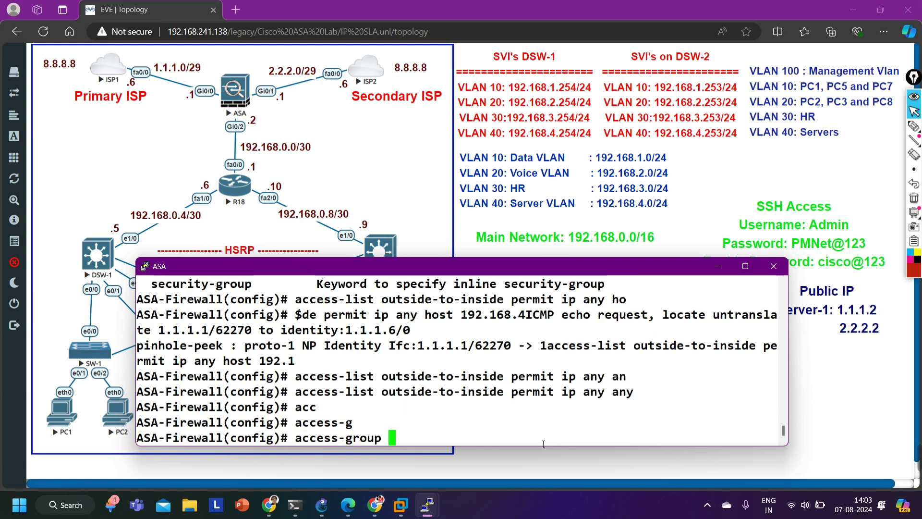
scroll(543, 443, "up", 5)
scroll(438, 438, "up", 10)
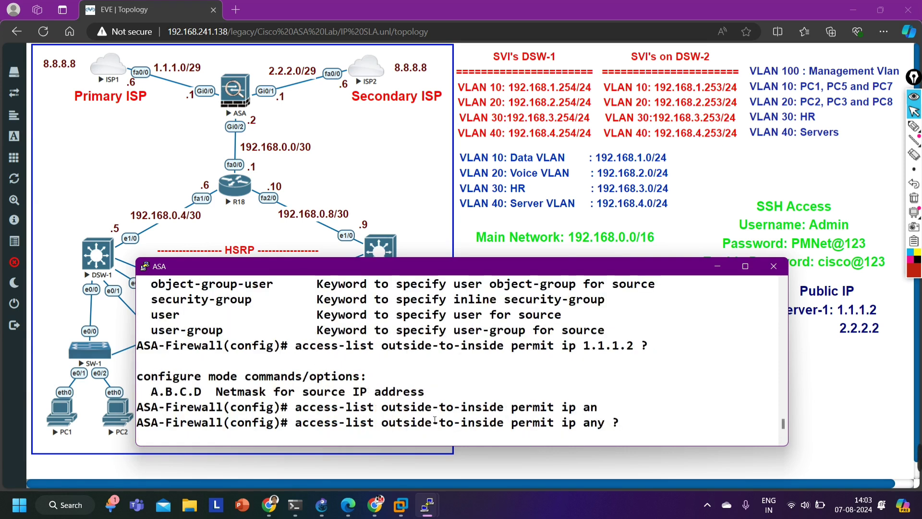
scroll(435, 420, "up", 10)
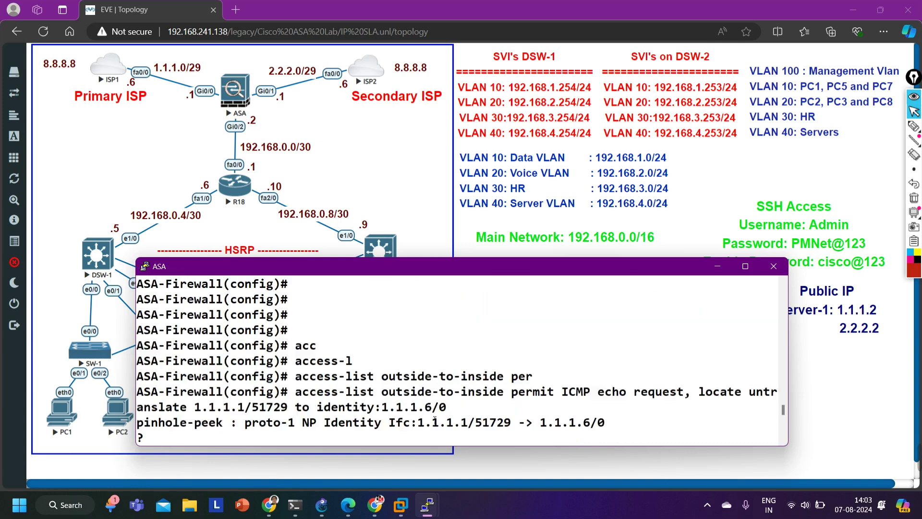
scroll(434, 421, "down", 3)
left_click_drag(382, 377, 503, 384)
key("ctrl+c")
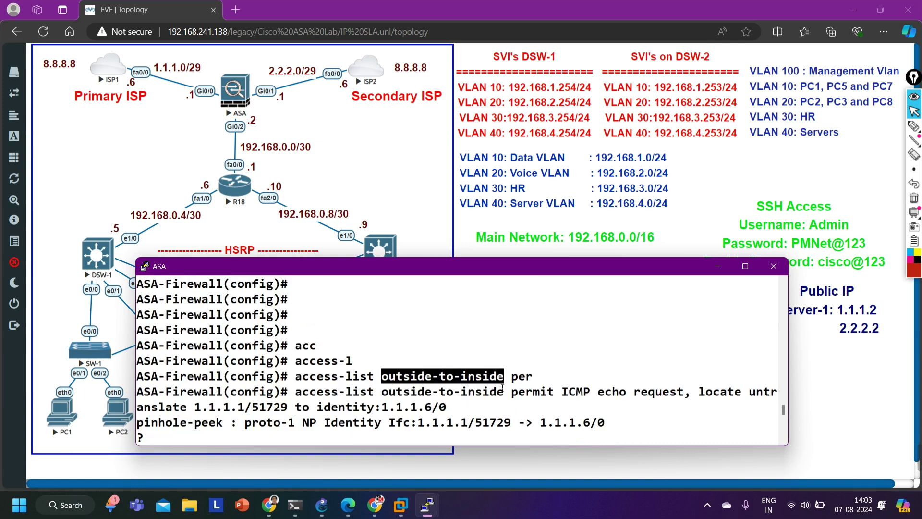
scroll(502, 386, "down", 10)
right_click(546, 406)
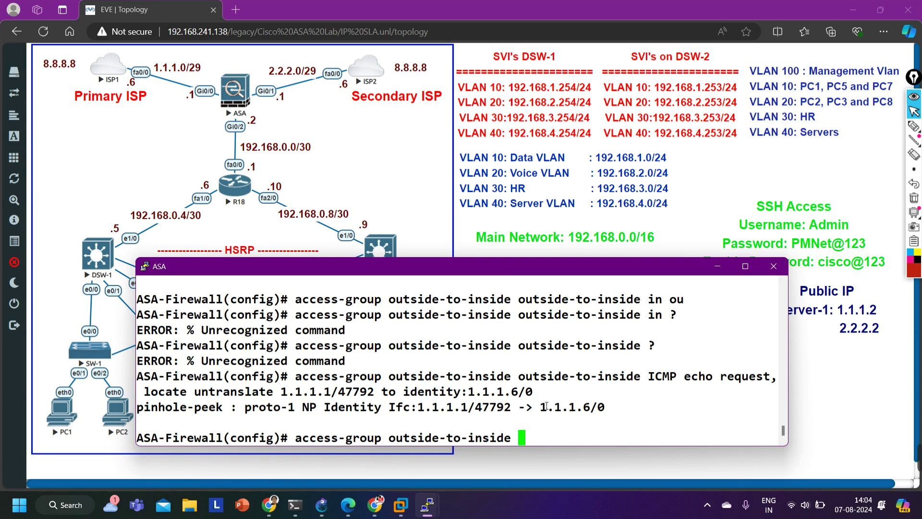
Check the direction options and apply the outside-to-inside access group inbound on interface outside_isp1
type("?")
type("in")
key("Tab")
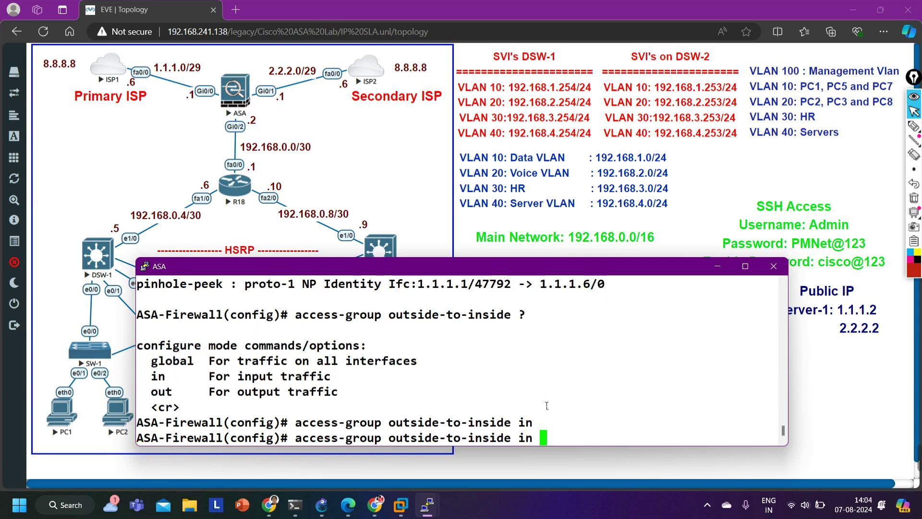
type("?")
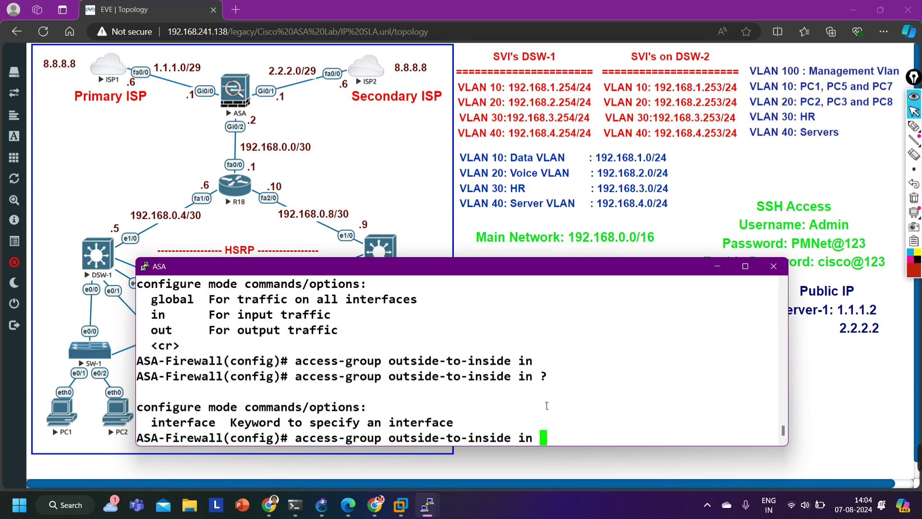
type("in")
key("Tab")
type("ou")
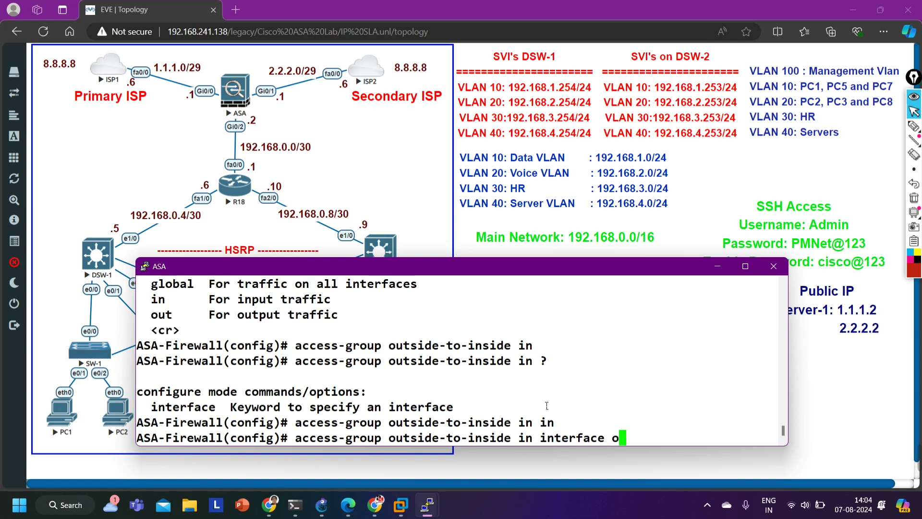
key("Tab")
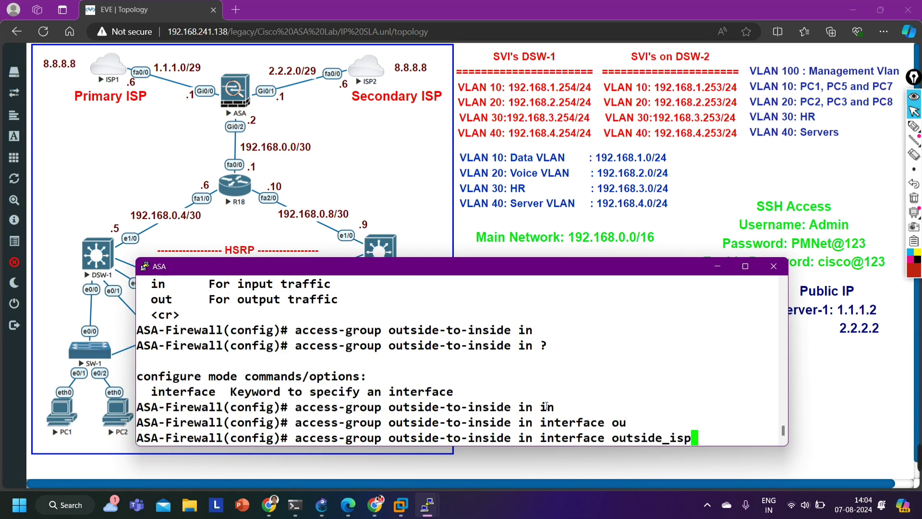
type("1")
key("Return")
key("Return")
key("Return")
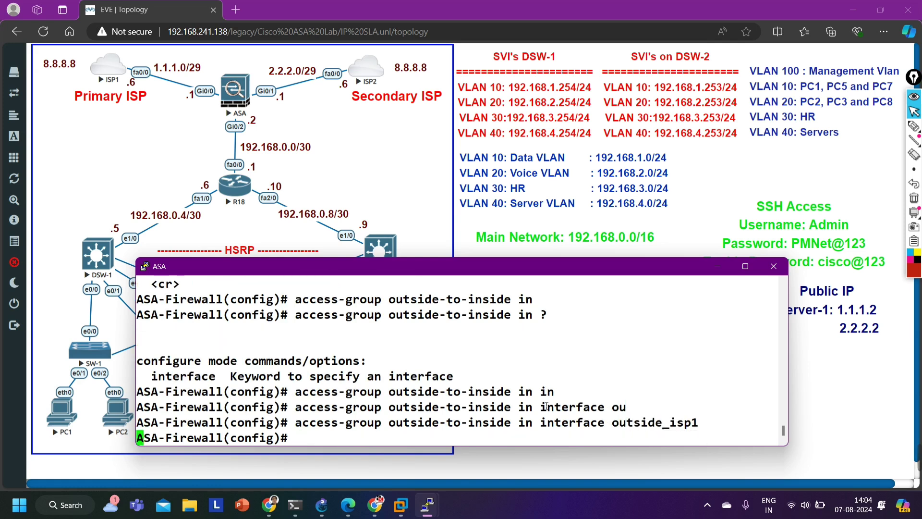
Ping 1.1.1.2 again from the ISP1 console and highlight the target address and the success-rate line
mouse_move(427, 504)
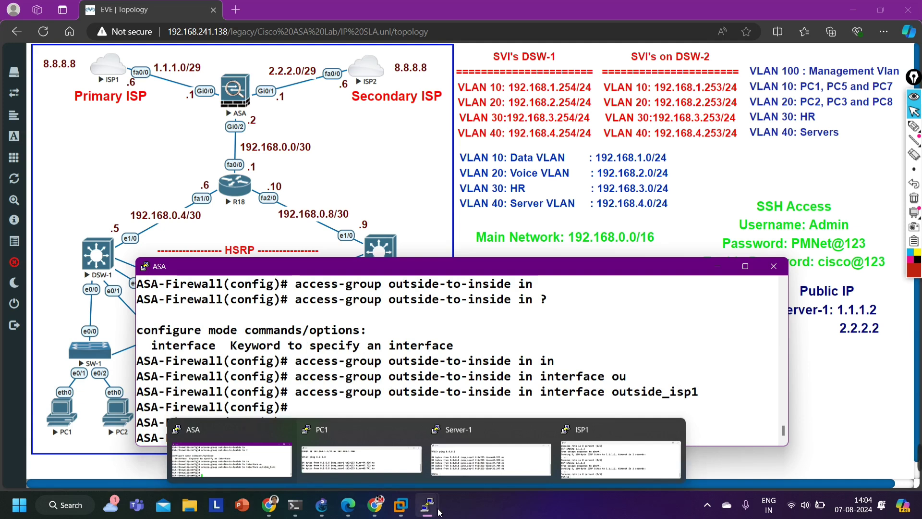
left_click(619, 456)
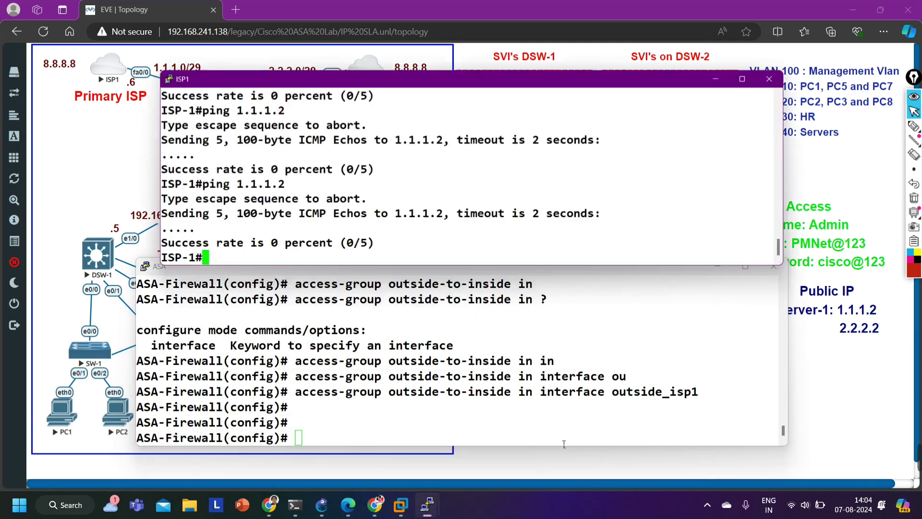
key("Up")
key("Return")
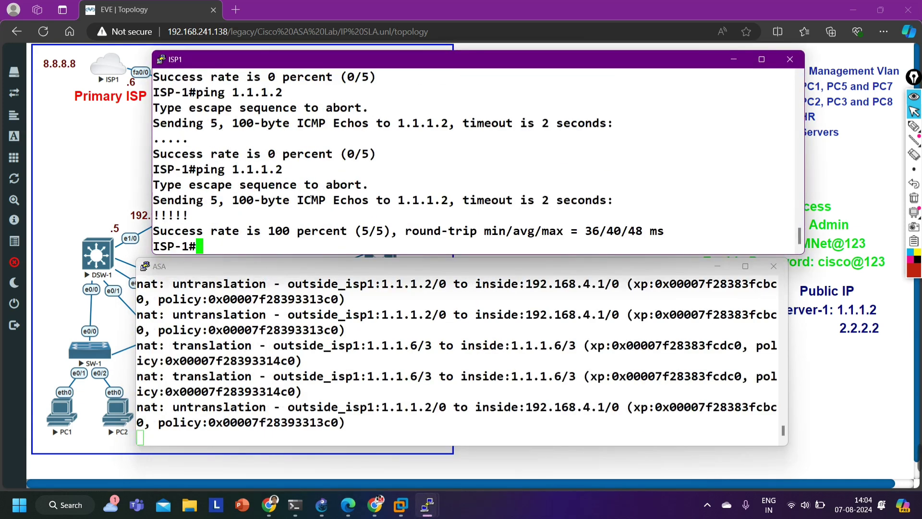
left_click_drag(226, 169, 296, 172)
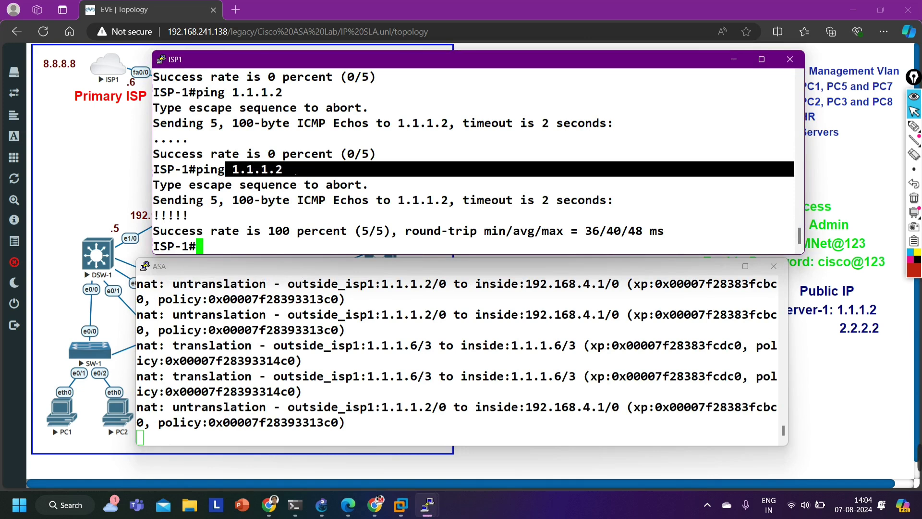
left_click_drag(187, 235, 662, 241)
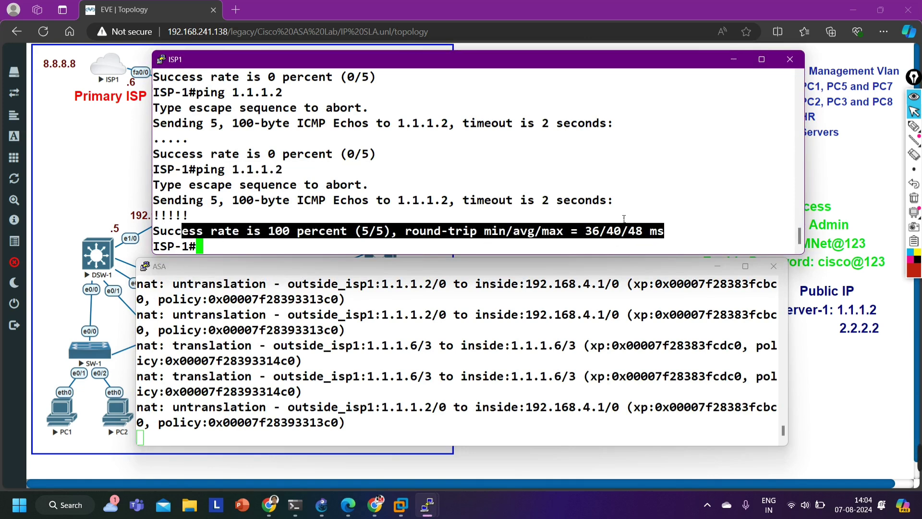
Switch to the Server-1 console and run show ip to list its address settings
left_click(427, 505)
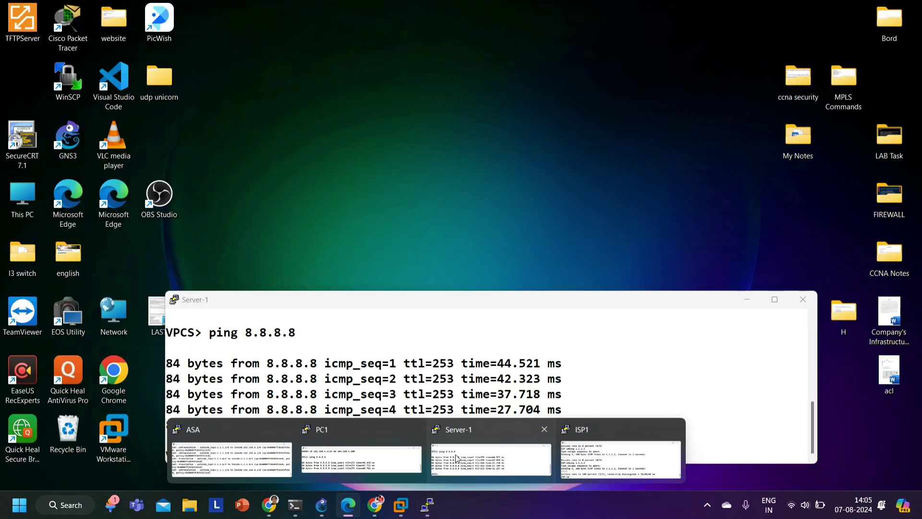
left_click(490, 456)
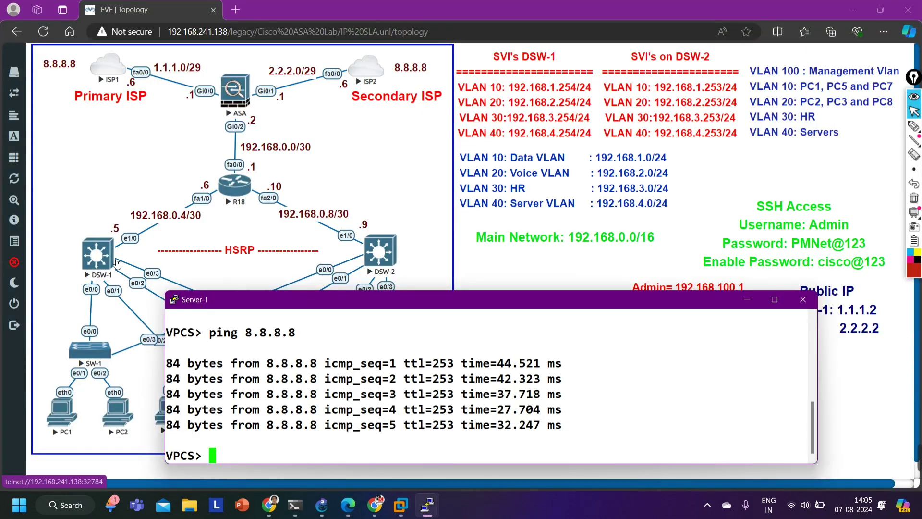
type("sho")
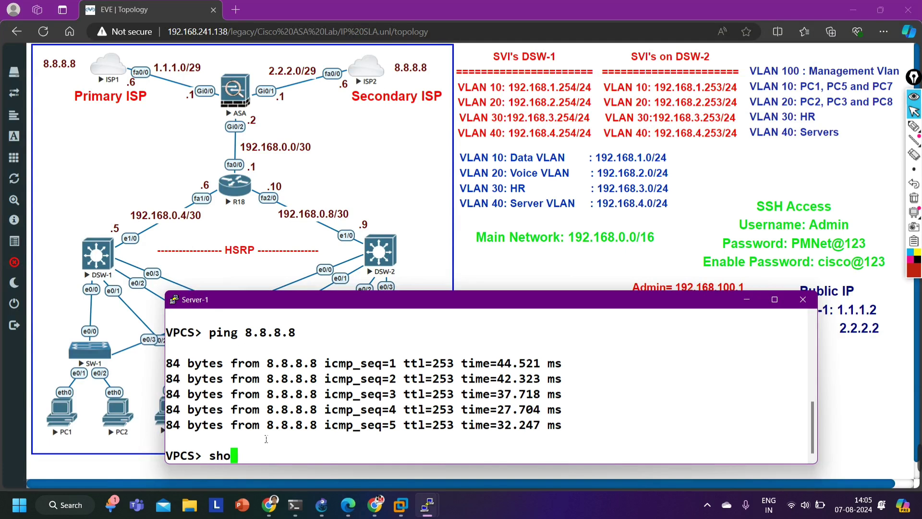
type("w ip")
key("Return")
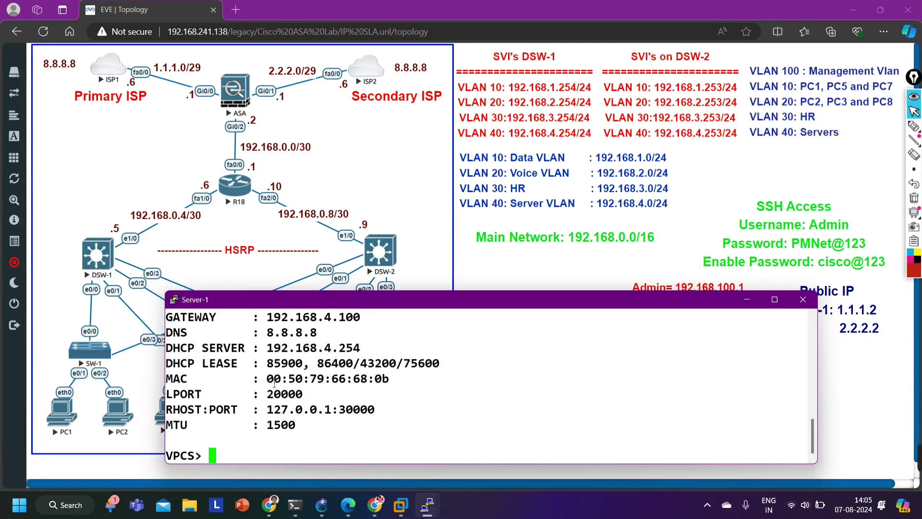
Highlight Server-1's MAC address and its IP address in the show ip output, then minimize the console
left_click_drag(274, 384, 409, 384)
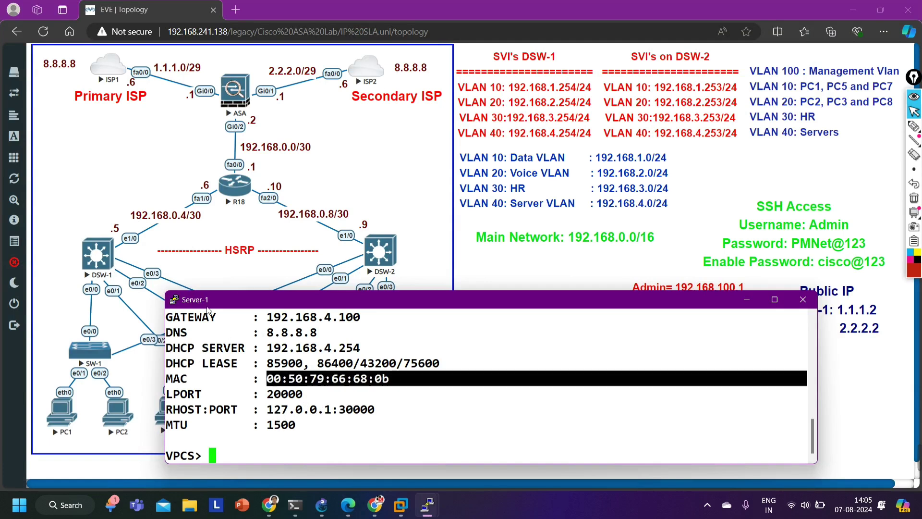
scroll(321, 363, "up", 2)
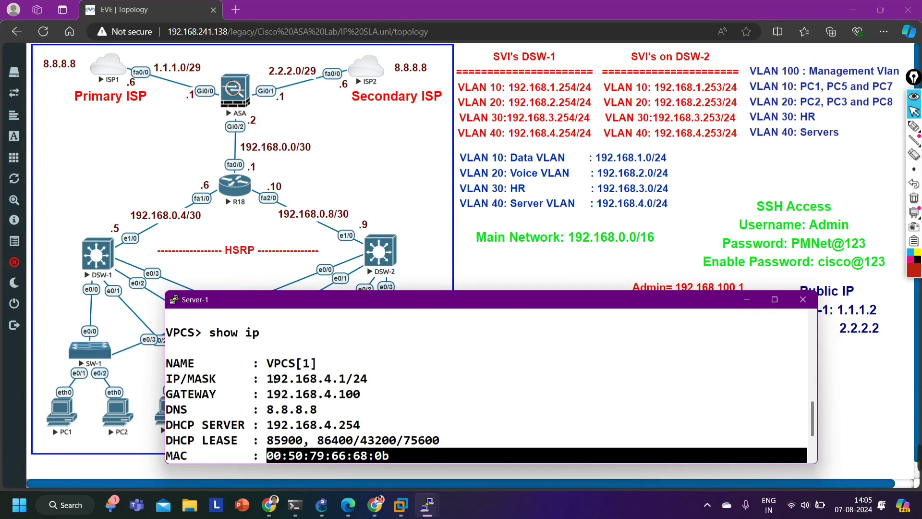
left_click_drag(268, 380, 339, 379)
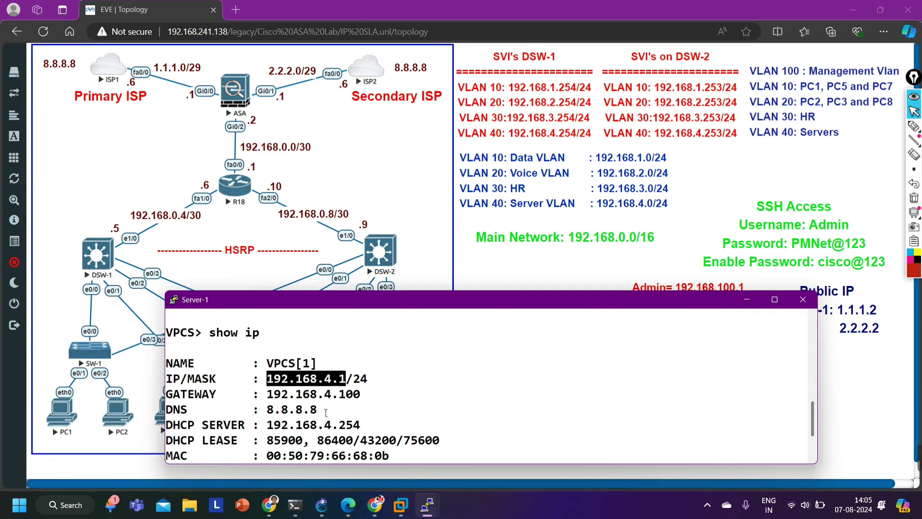
scroll(325, 411, "down", 2)
left_click_drag(273, 383, 403, 381)
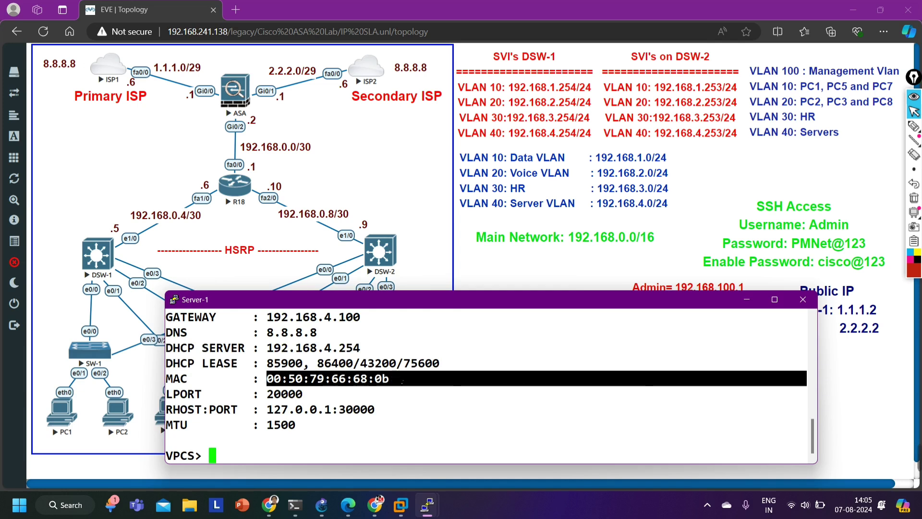
scroll(402, 381, "up", 2)
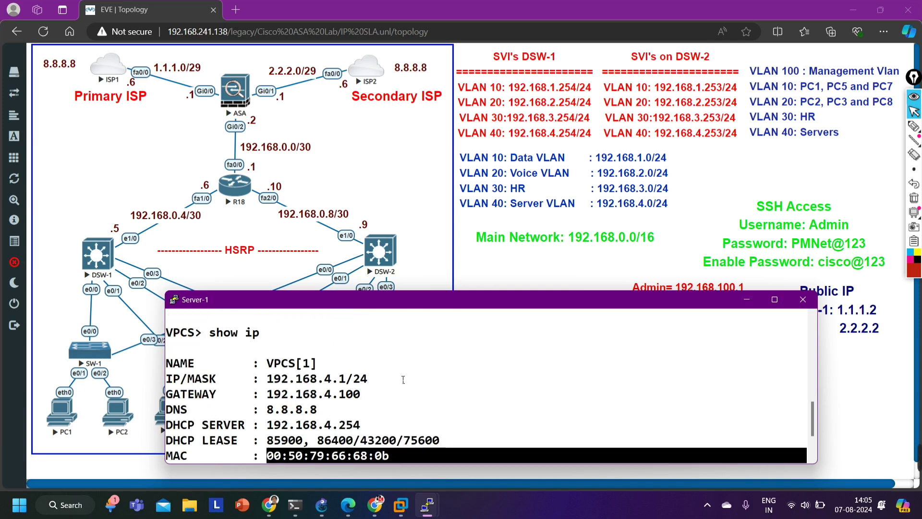
left_click(276, 383)
left_click_drag(268, 381, 353, 381)
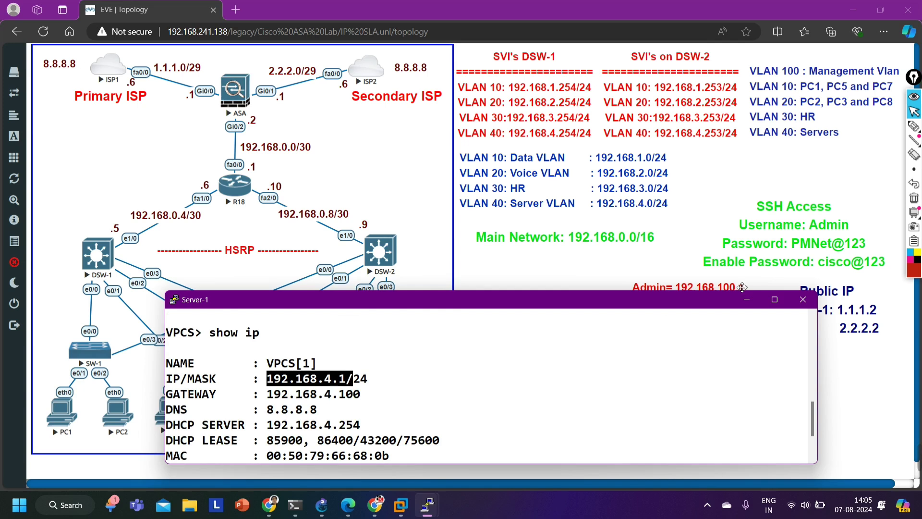
left_click(754, 314)
left_click(746, 300)
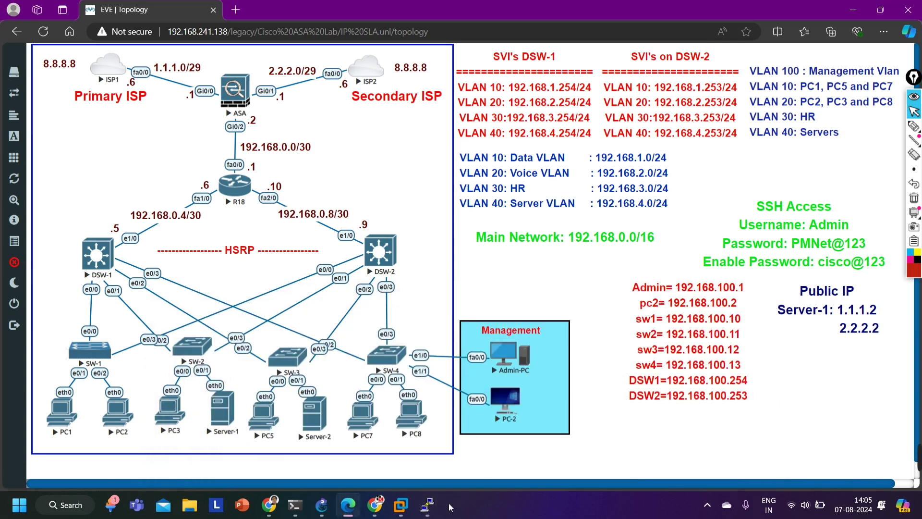
Open the DSW-1 console from the topology, allowing the Telnet client to launch, and reposition and enlarge its window
mouse_move(431, 517)
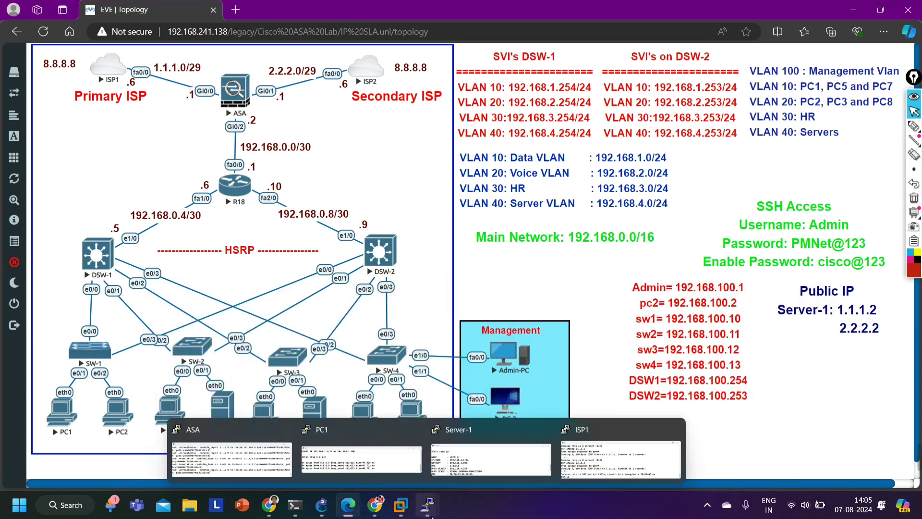
left_click(94, 254)
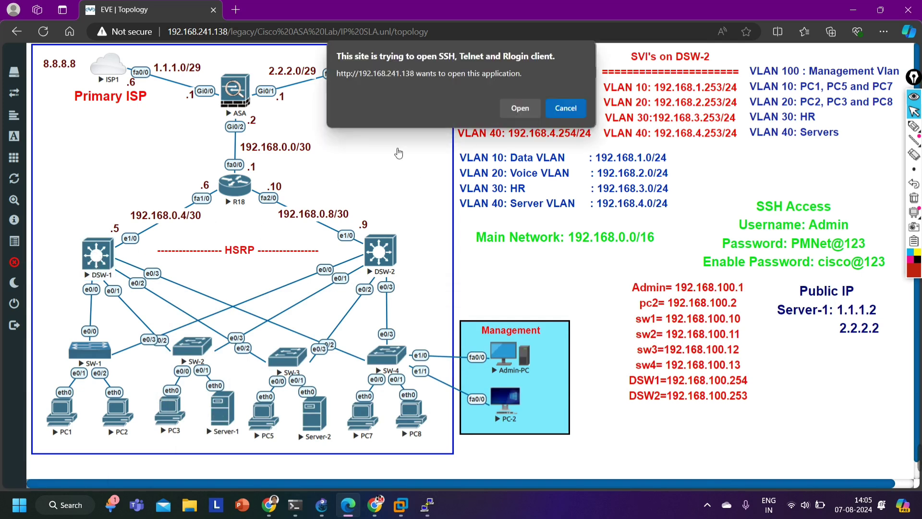
left_click(506, 110)
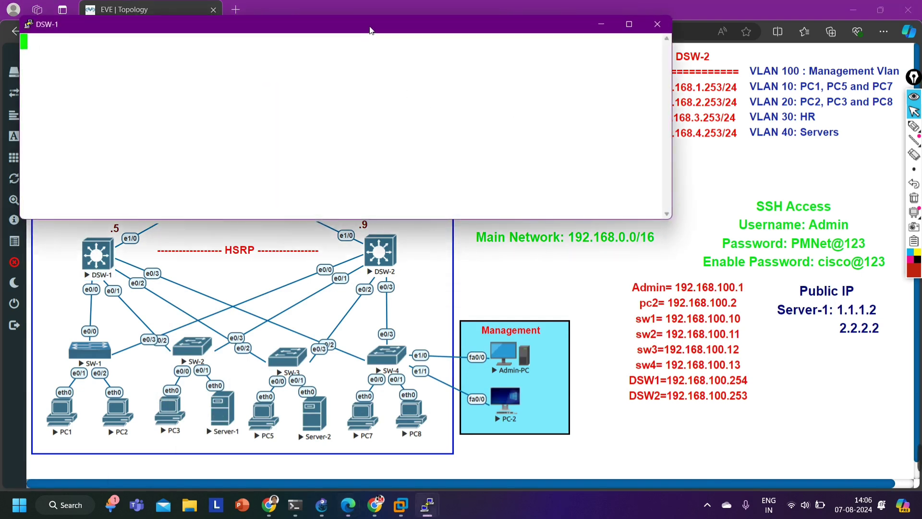
left_click_drag(457, 181, 465, 145)
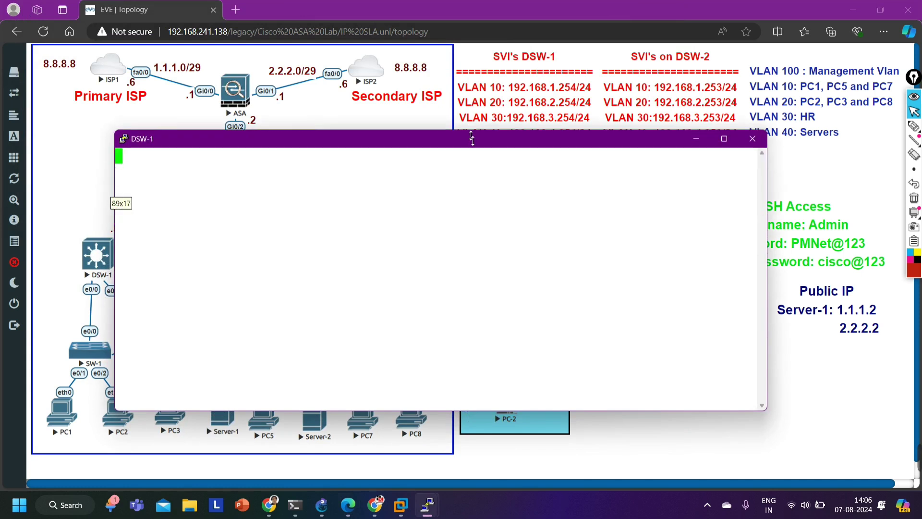
Enter privileged mode on DSW-1 with the en command and the enable password
key("Return")
key("Return")
type("en")
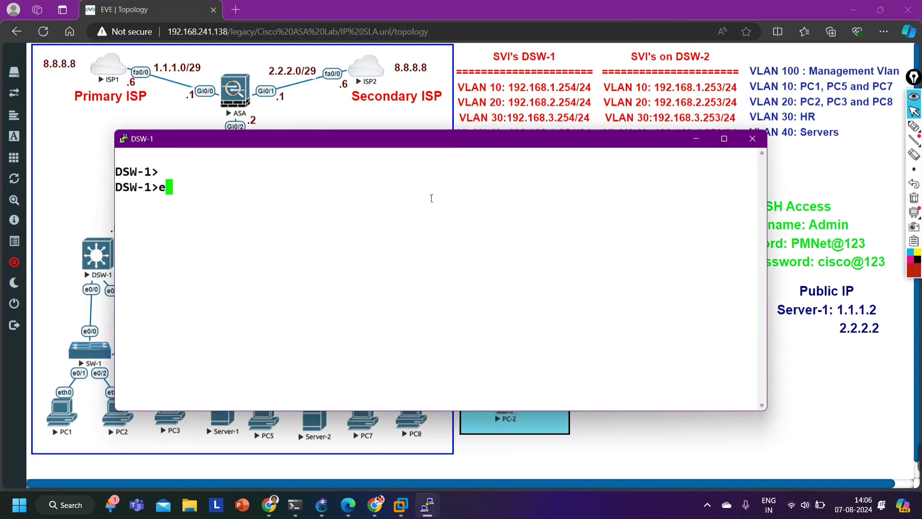
key("Return")
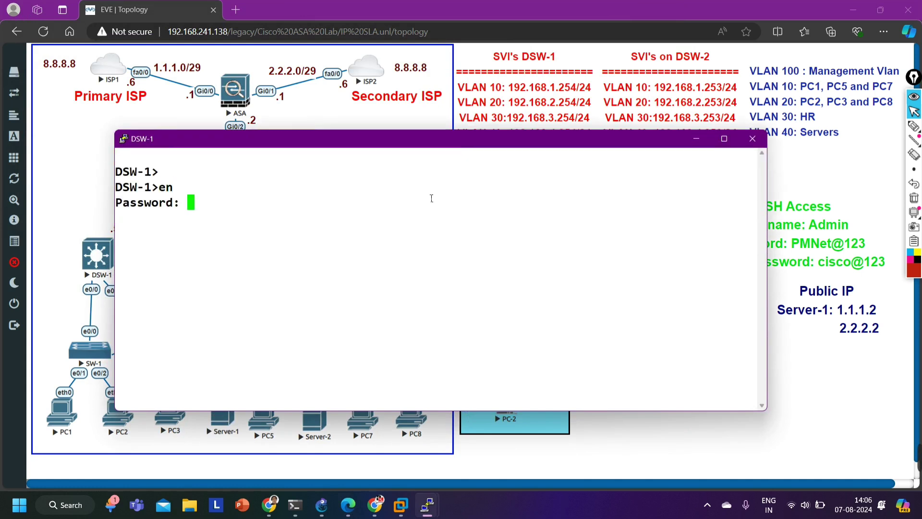
key("Return")
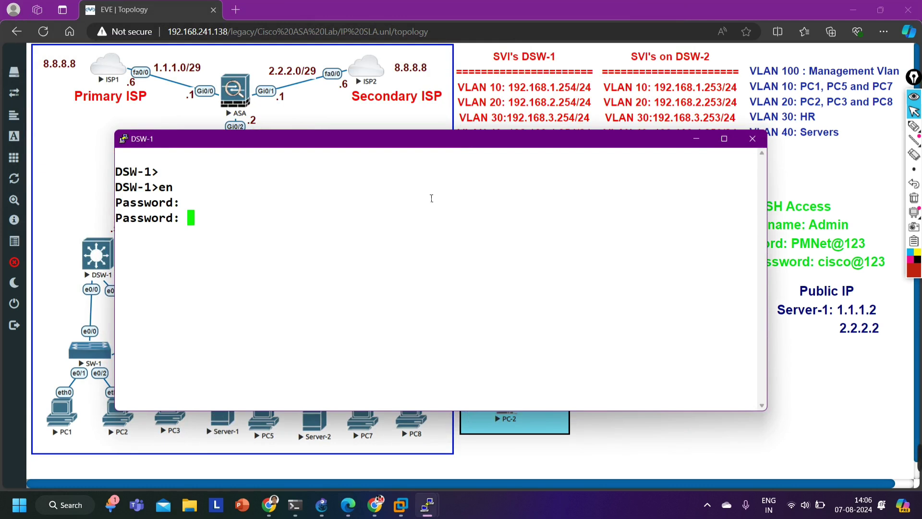
key("Return")
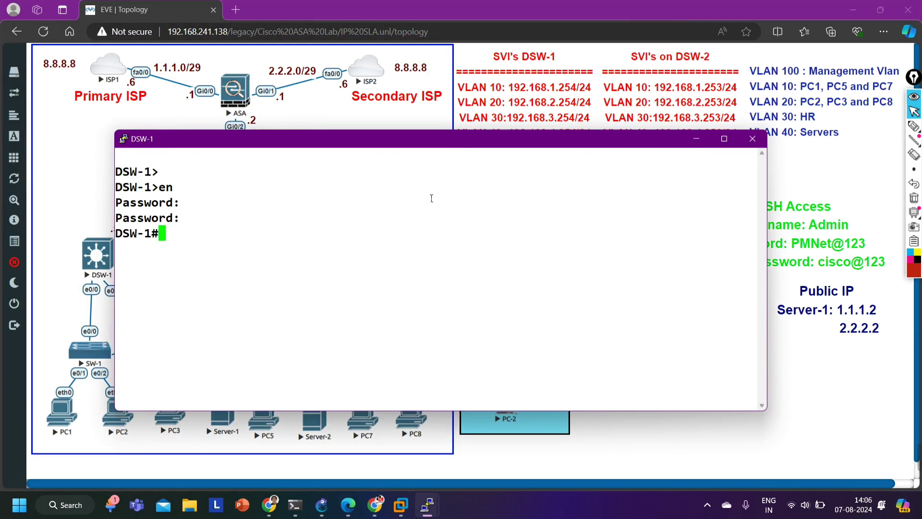
Run show ip dhcp binding on DSW-1 and highlight the 192.168.4.1 lease address
type("show ip")
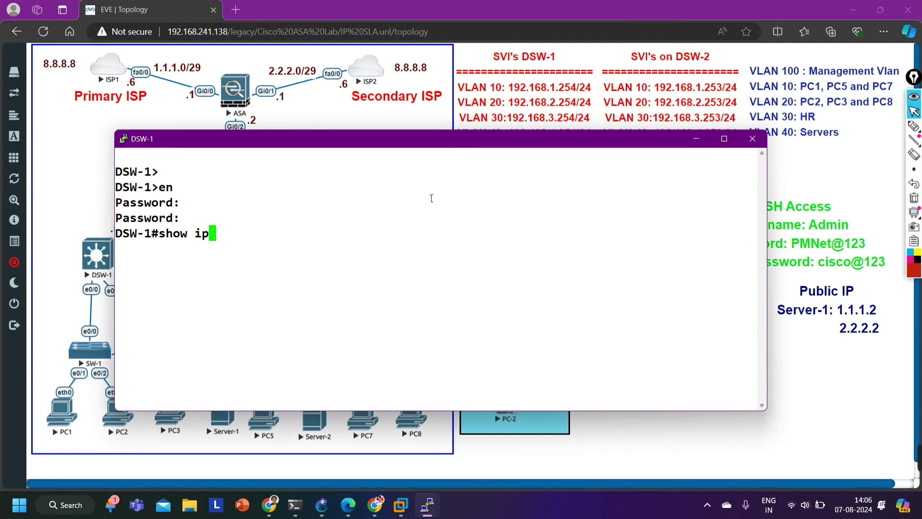
type(" dh")
key("Tab")
type("bi")
key("Tab")
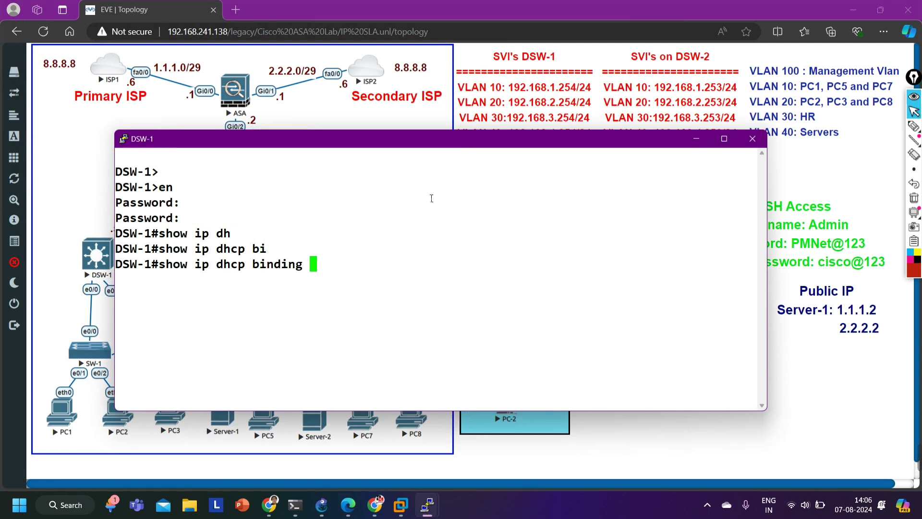
key("Return")
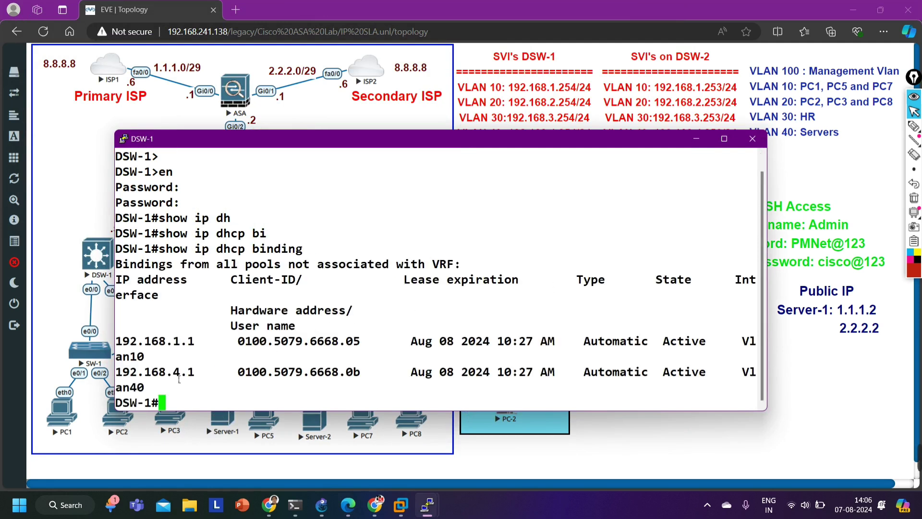
left_click_drag(195, 373, 139, 381)
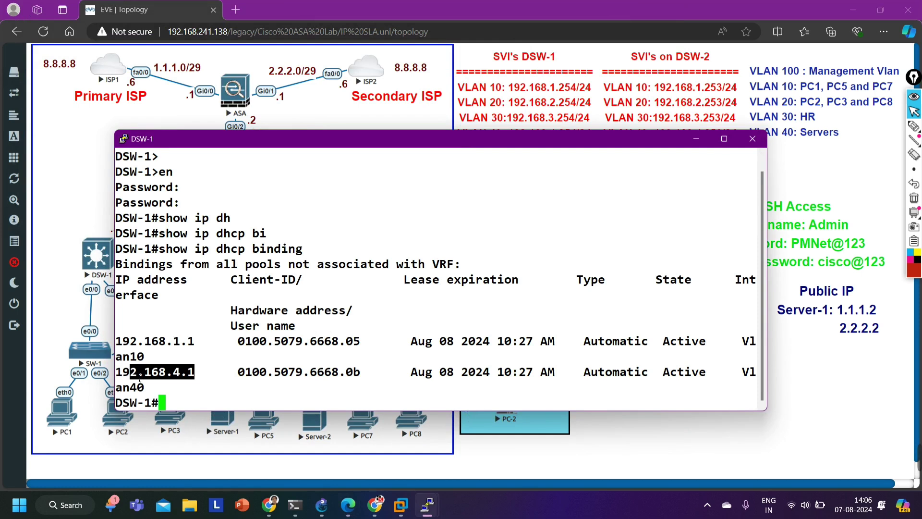
Widen the DSW-1 console so table rows fit on one line and rerun show ip dhcp binding below blank prompts
mouse_move(466, 130)
left_mouse_down()
mouse_move(455, 223)
mouse_move(456, 143)
left_mouse_up()
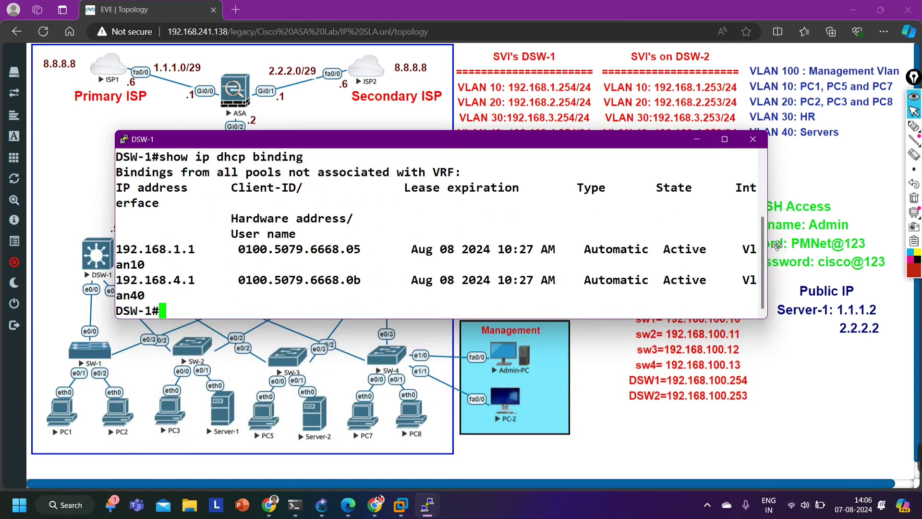
left_click_drag(768, 242, 846, 243)
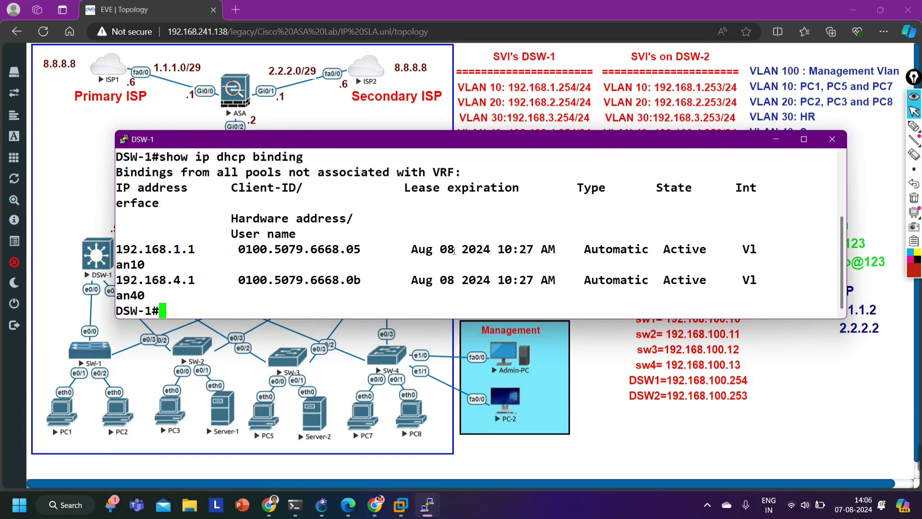
key("Return")
key("Return")
key("Return")
key("Return")
key("Return")
key("Return")
key("Return")
key("Return")
key("Return")
key("Return")
key("Up")
key("Return")
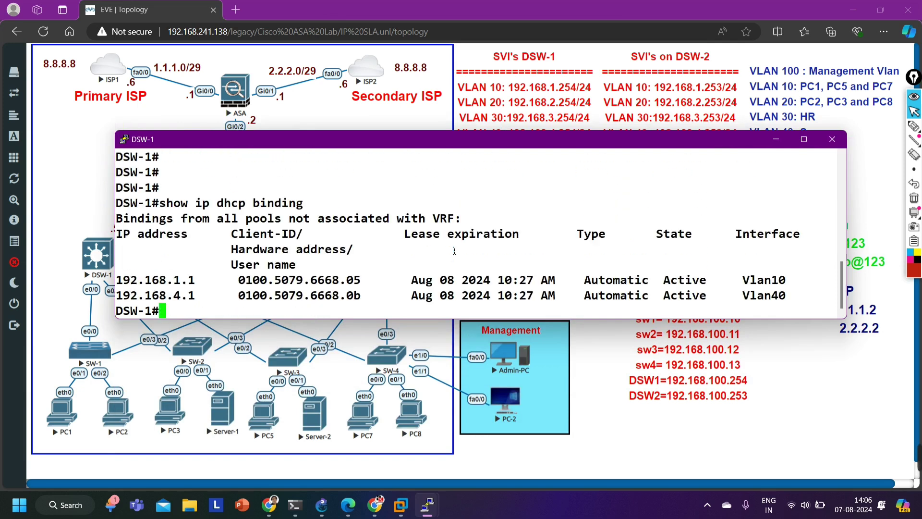
Bring up the Server-1 console beside the DSW-1 bindings and highlight the start of its MAC address
mouse_move(427, 514)
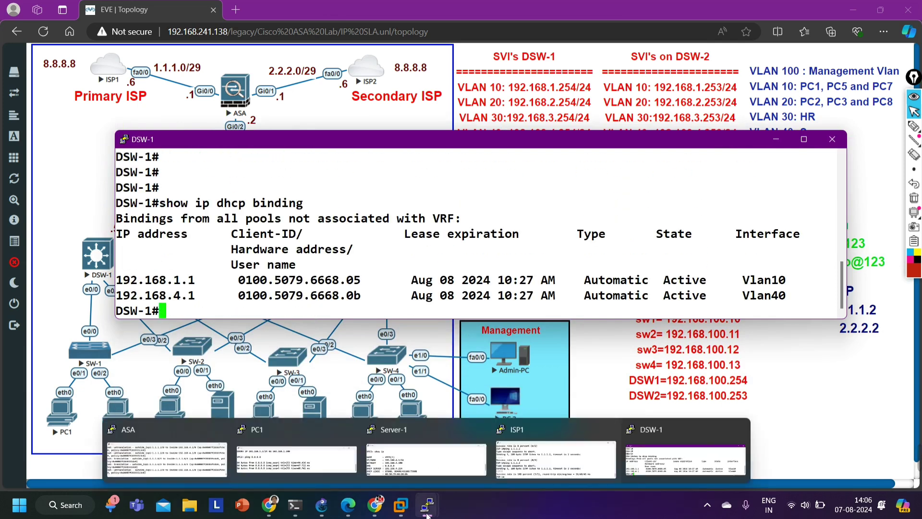
left_click(426, 459)
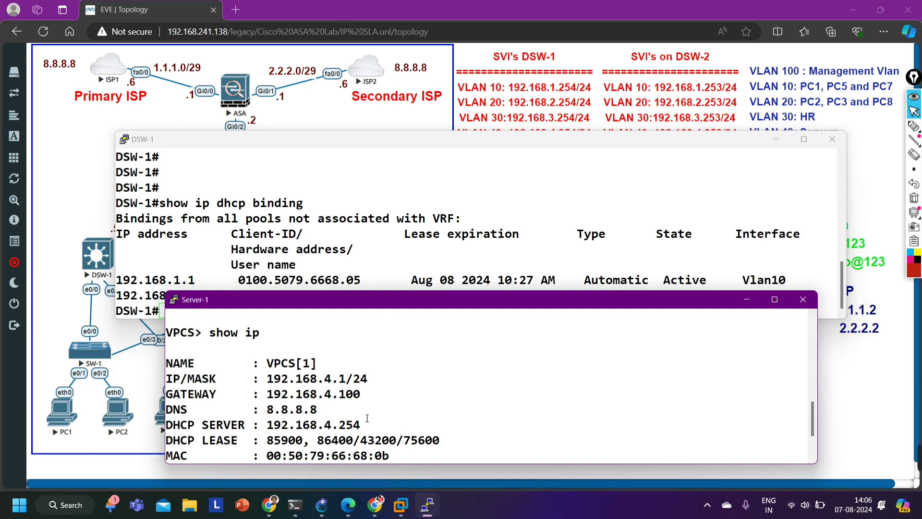
scroll(367, 418, "down", 2)
left_click_drag(422, 301, 638, 176)
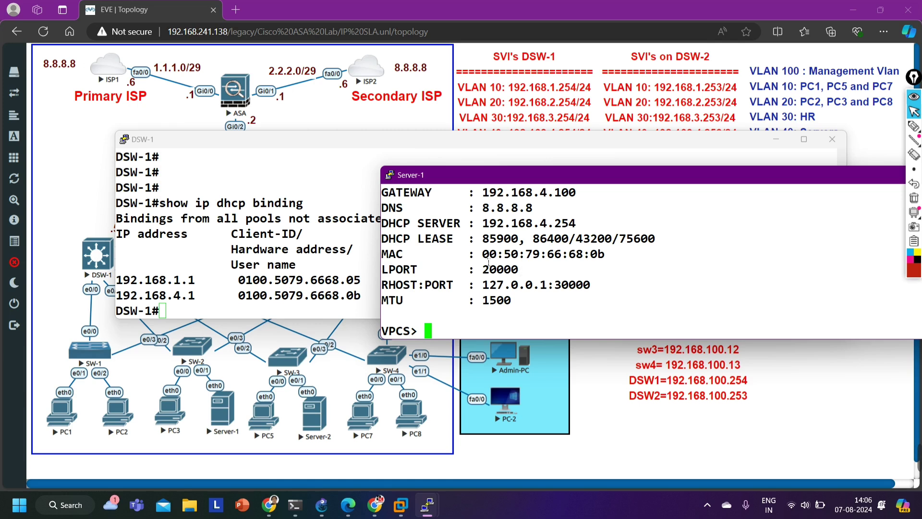
left_click_drag(482, 254, 521, 255)
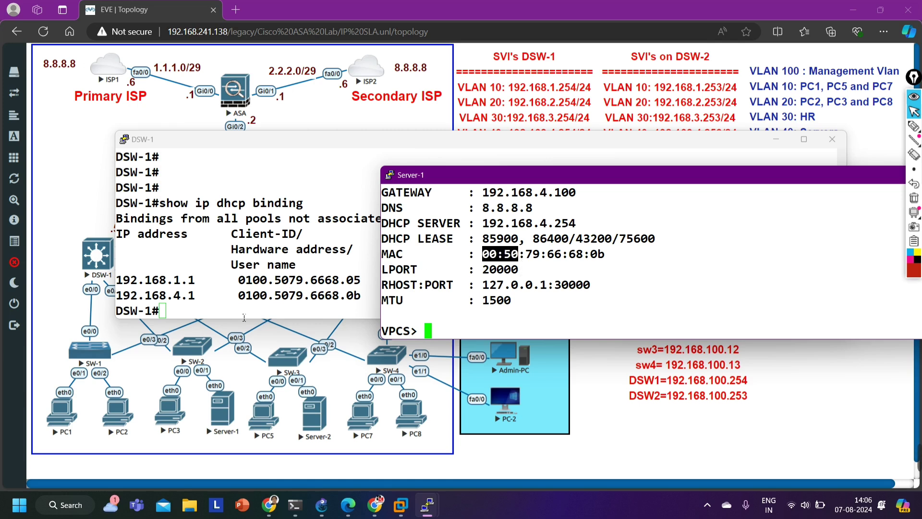
Highlight the 01 prefix, the remaining hardware address and the IP address of the Vlan40 binding on DSW-1
mouse_move(257, 296)
left_mouse_down()
mouse_move(293, 297)
mouse_move(243, 303)
left_mouse_up()
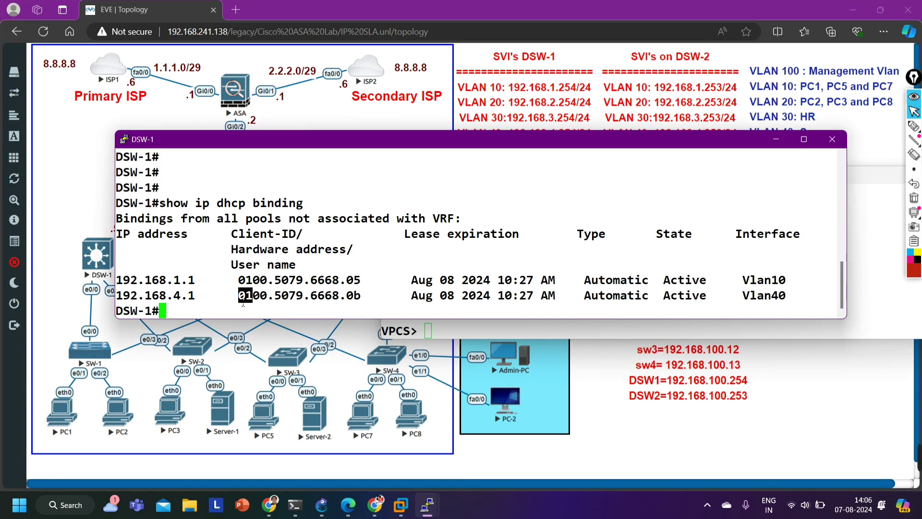
left_click_drag(225, 302, 361, 301)
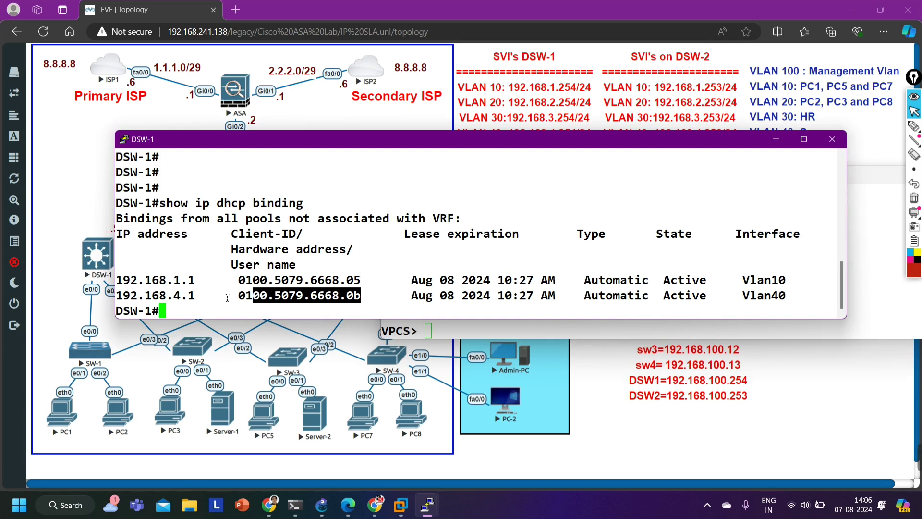
left_click_drag(197, 300, 126, 301)
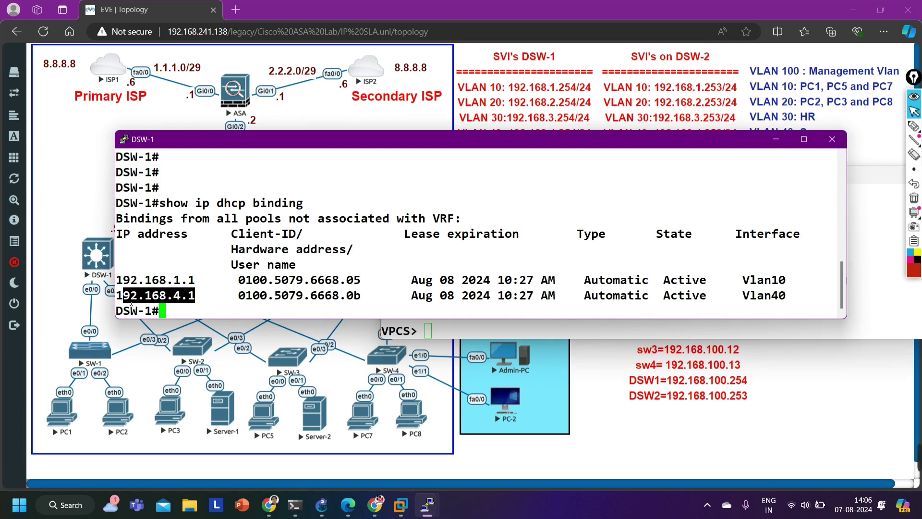
Move the Server-1 console back into full view and minimize it, leaving the DSW-1 console in front
left_click(865, 300)
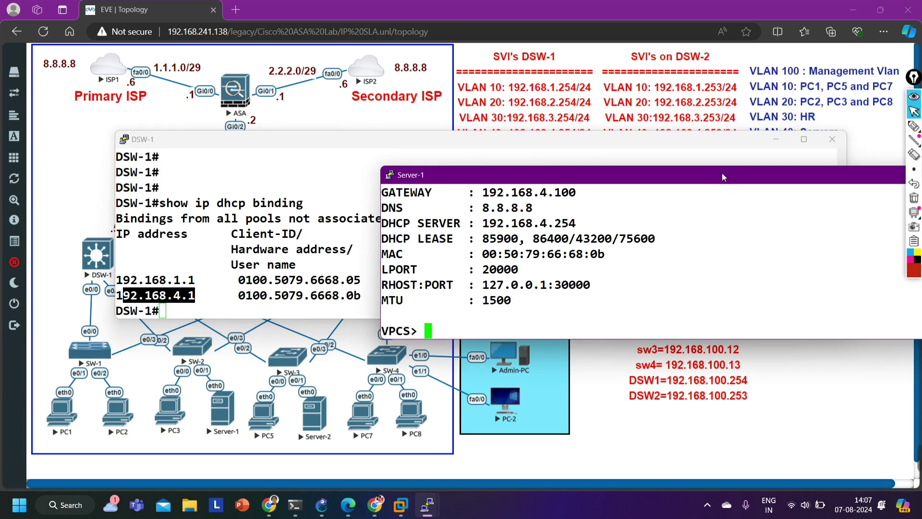
left_click_drag(740, 176, 528, 239)
left_click(748, 239)
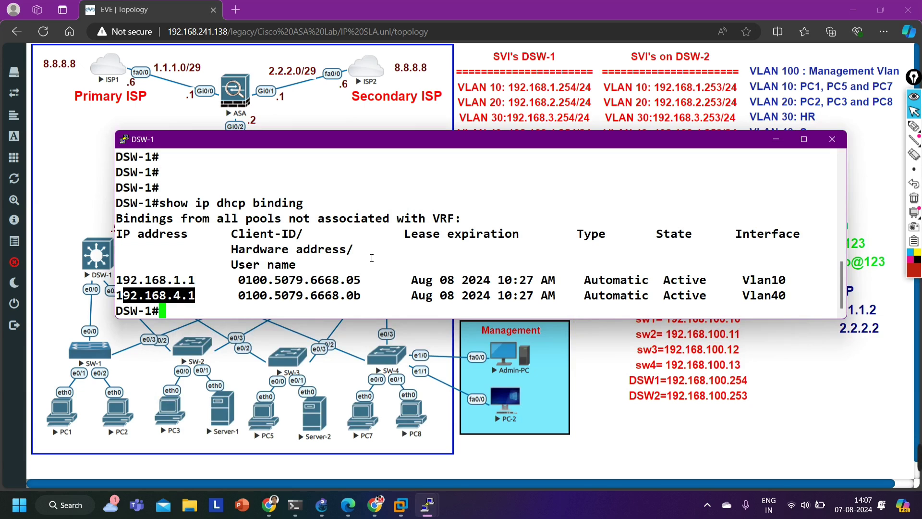
Enter global configuration mode from the terminal on DSW-1 and add a few blank prompts
key("Return")
type("conf")
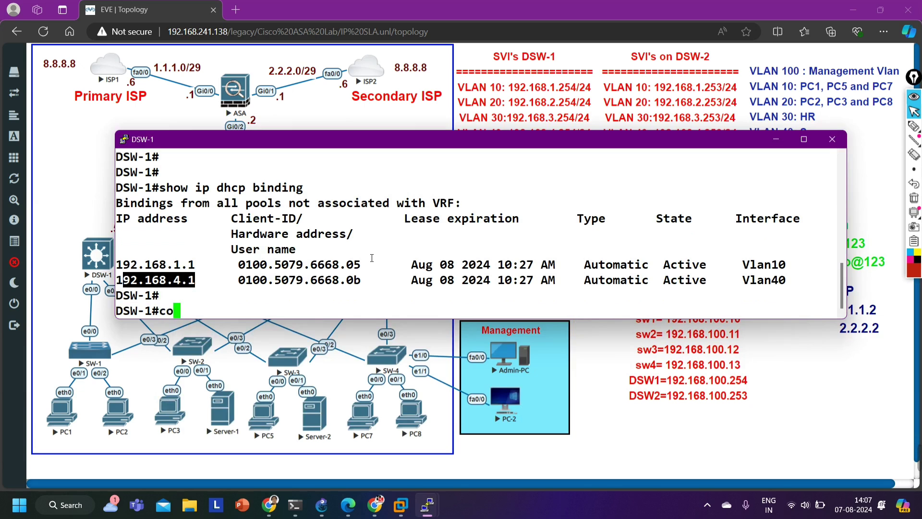
key("Tab")
key("Return")
key("Return")
key("Return")
key("Return")
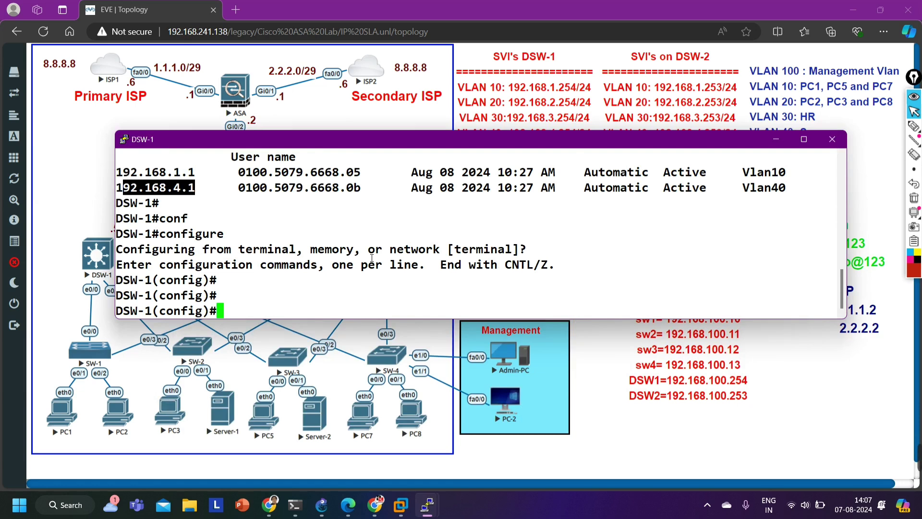
Display the DHCP section of DSW-1's running configuration, highlight the VLAN_40 pool line and quit the listing
type("do sho")
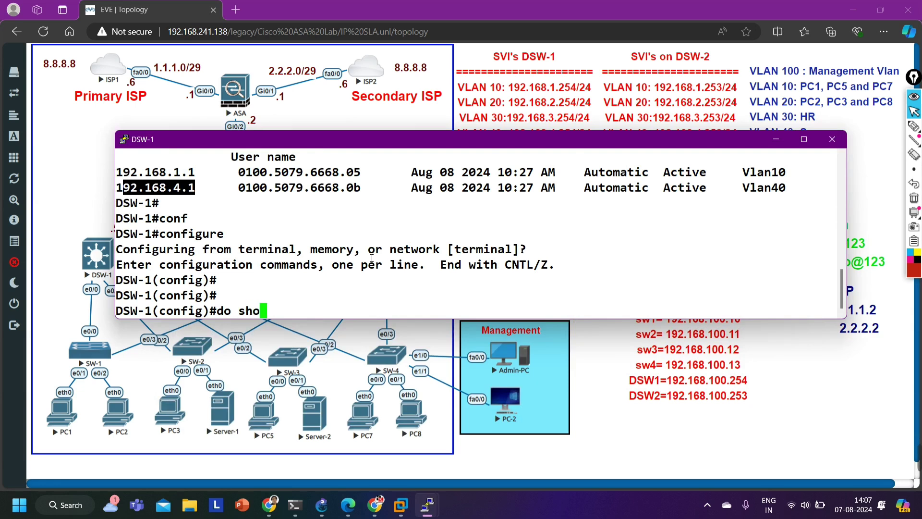
type("w run | s ")
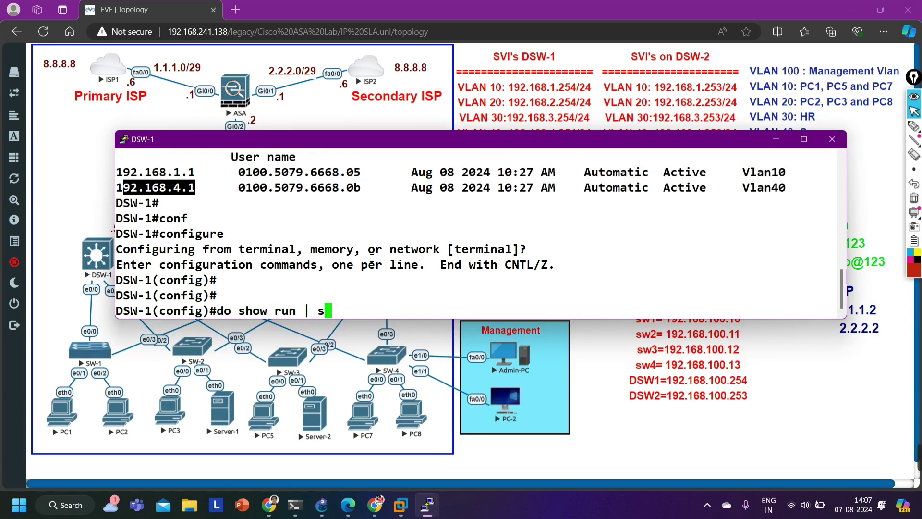
type("dhcp")
key("Return")
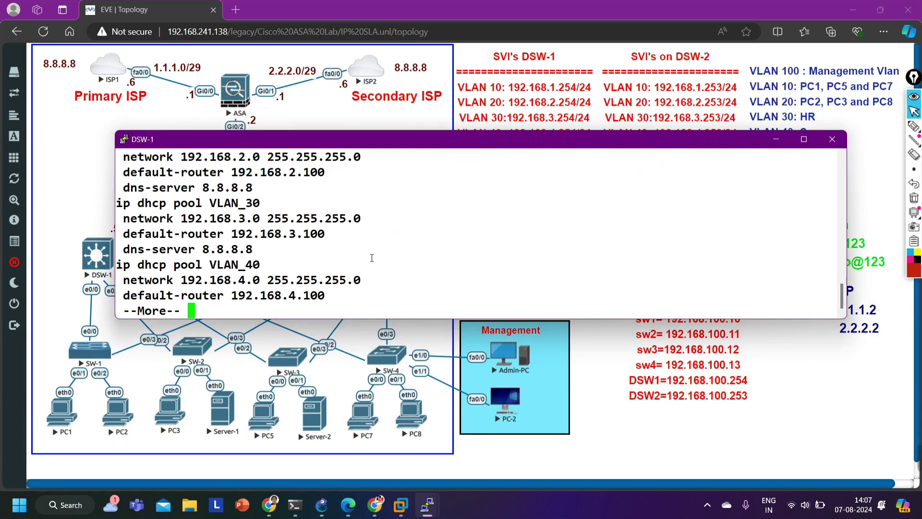
scroll(345, 238, "up", 2)
scroll(268, 236, "down", 2)
left_click_drag(116, 267, 263, 272)
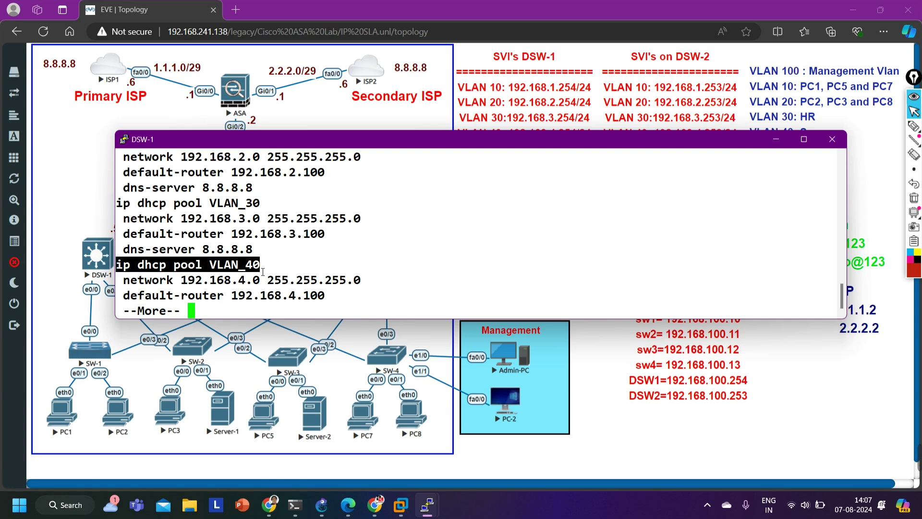
type("q")
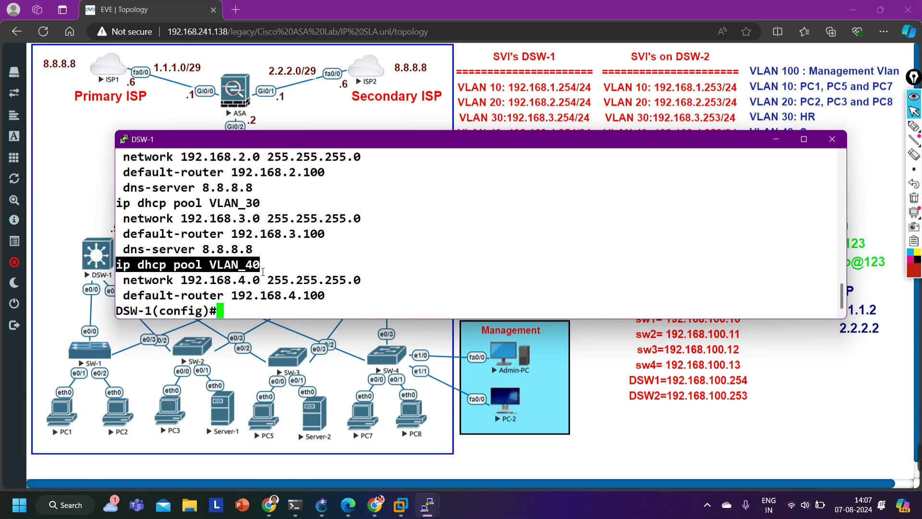
Enter DHCP pool configuration for VLAN_40 on DSW-1, copying the pool name from the displayed configuration
type("ip dh")
key("Tab")
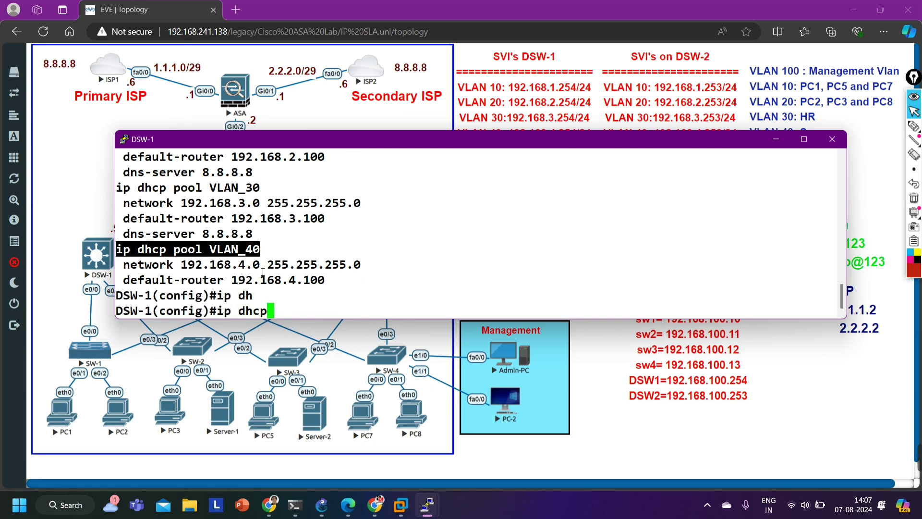
type("po")
key("Tab")
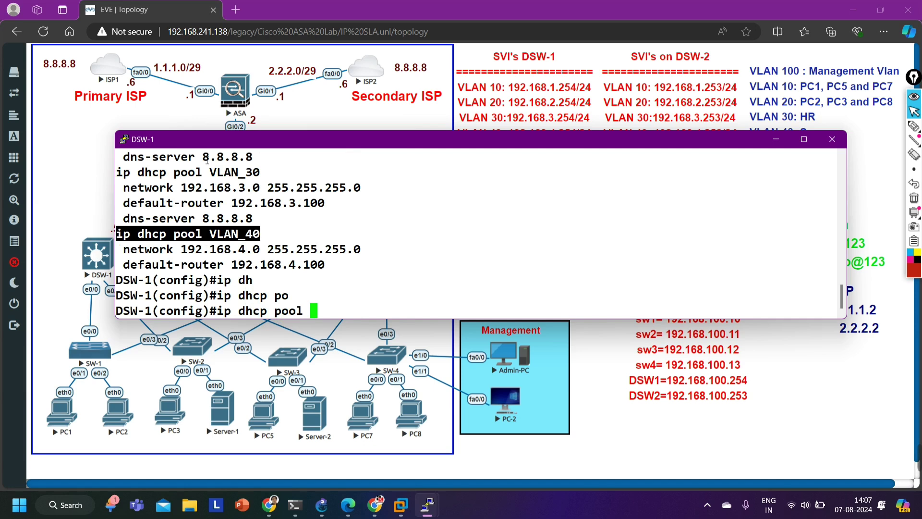
left_click_drag(258, 243, 219, 240)
right_click(358, 276)
key("Return")
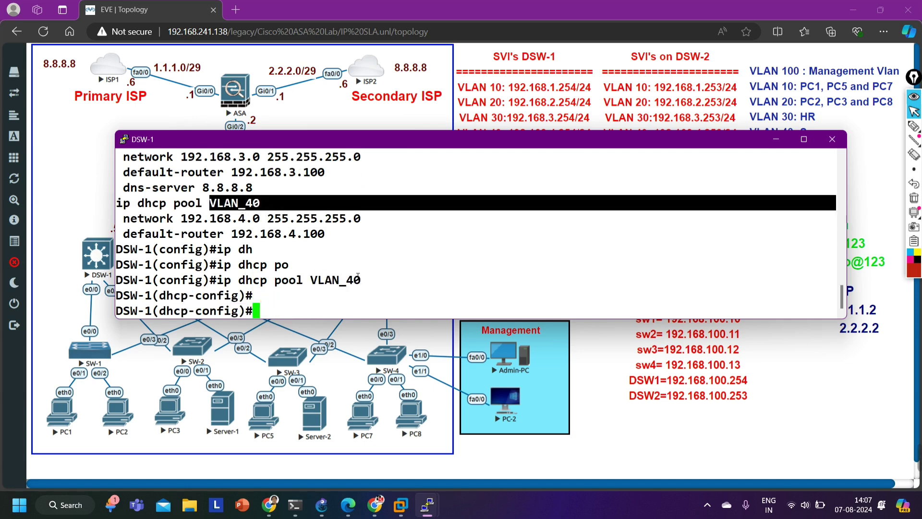
mouse_move(636, 467)
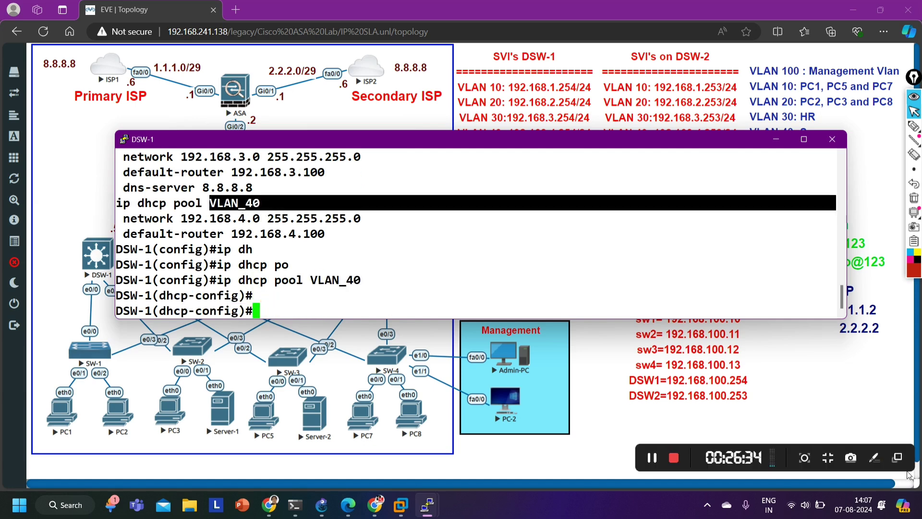
left_click(396, 281)
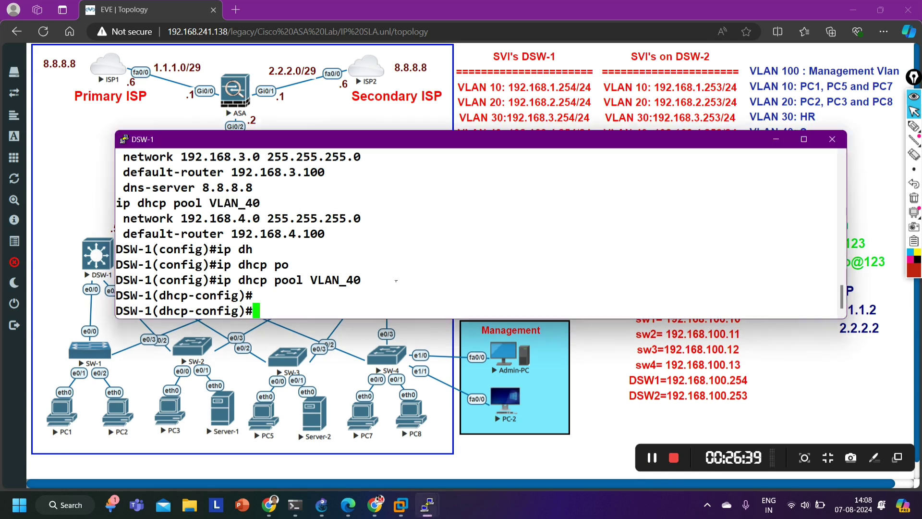
Try to reserve host 192.168.4.1 in the VLAN_40 pool without a mask
type("ho")
key("Tab")
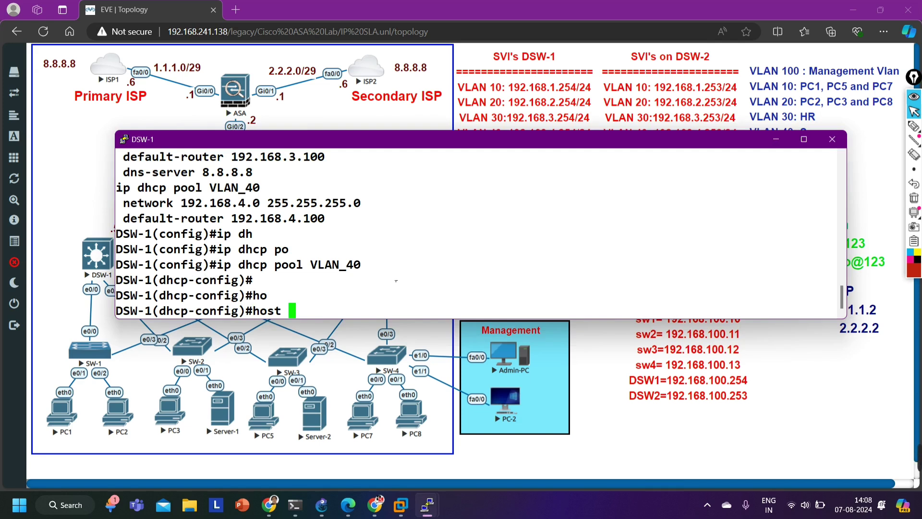
type("192.168.")
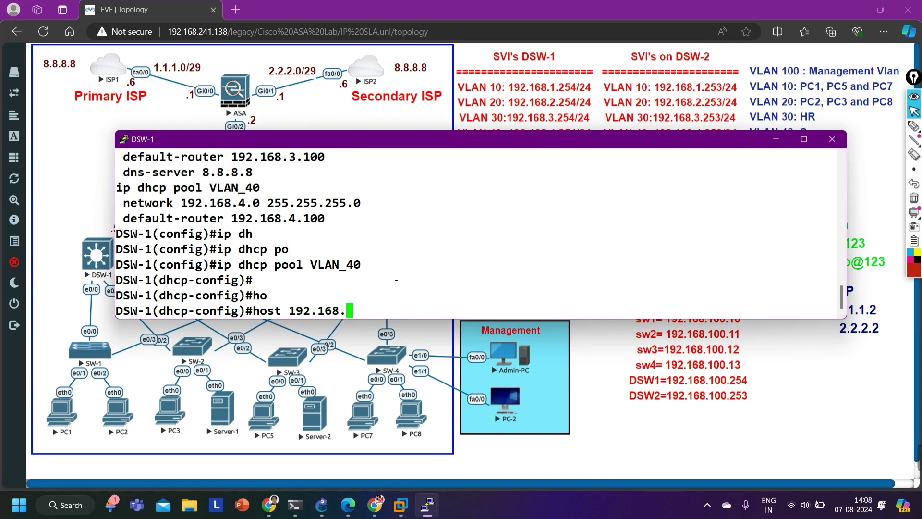
type("4.1")
key("Return")
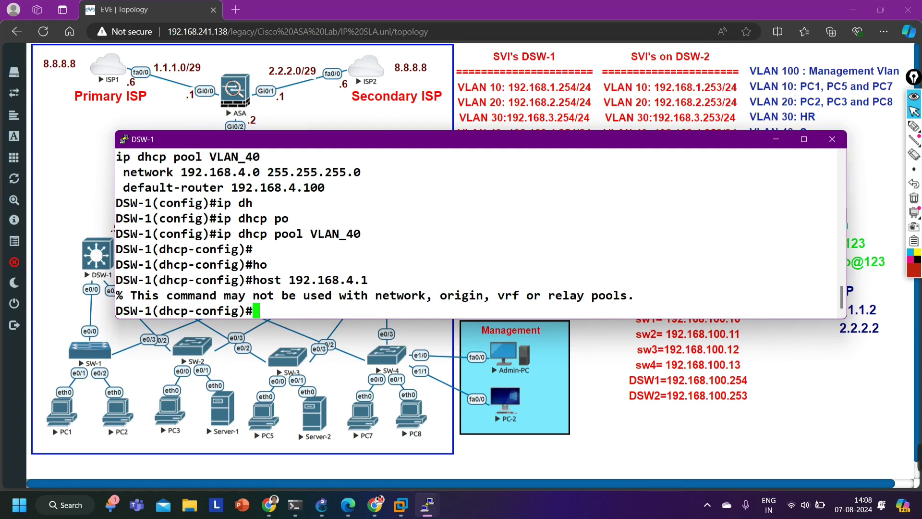
Check the host command's mask options and try host 192.168.4.1 with mask 255.255.255.255 or /32
key("Up")
type("?")
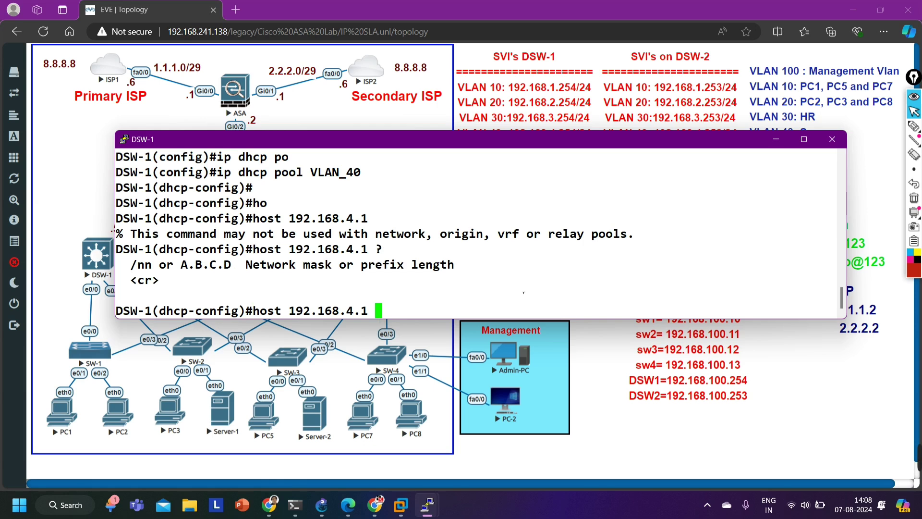
type("255.255.255.0")
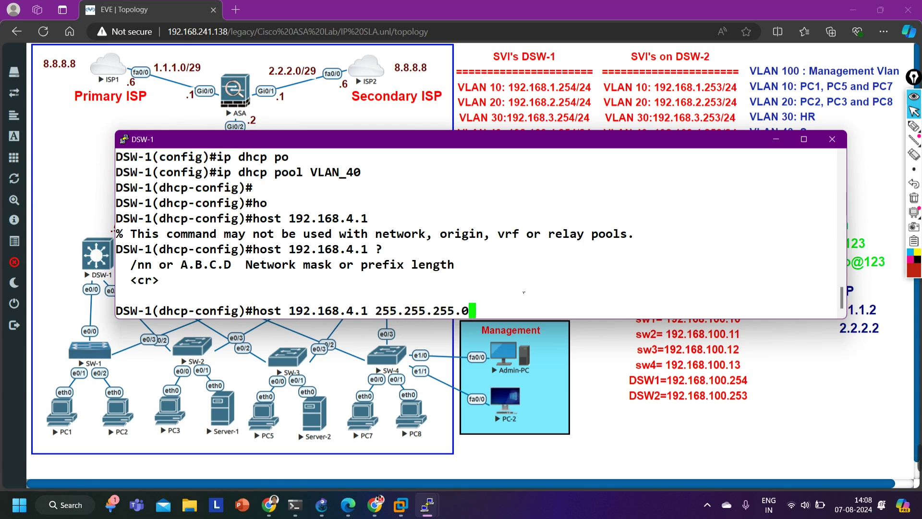
key("BackSpace")
type("255 ?")
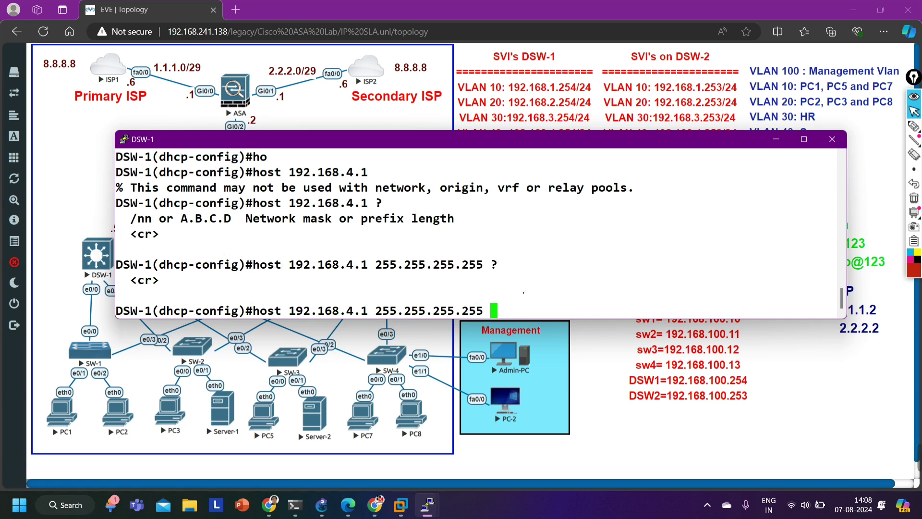
key("Return")
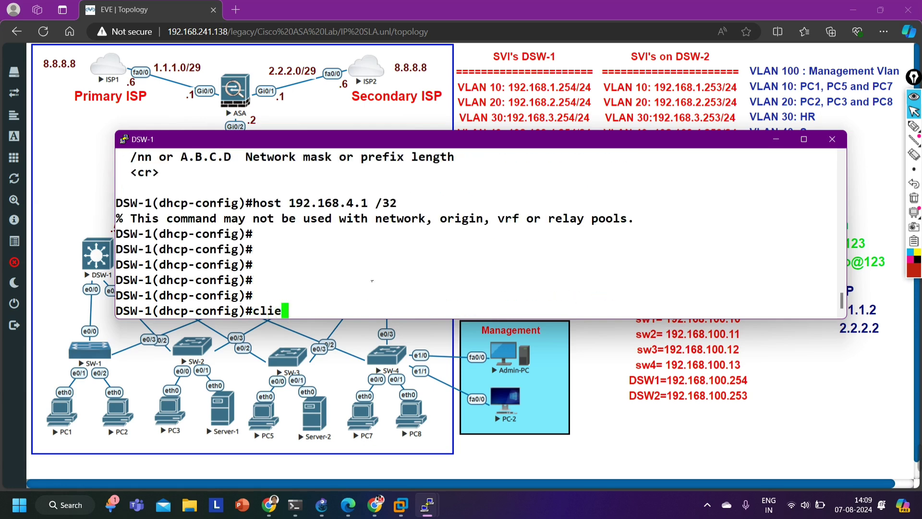
Start a client-identifier command in the VLAN_40 pool, with 01 as the identifier's prefix
key("Tab")
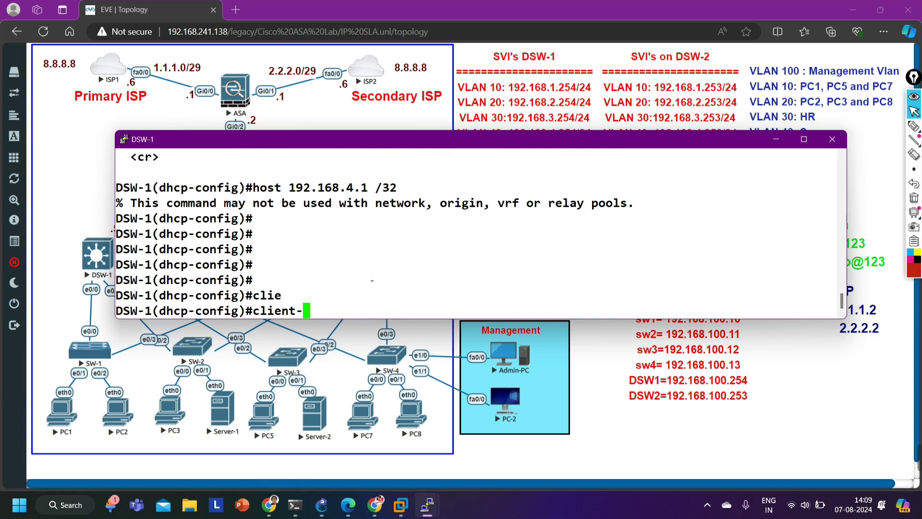
type("in")
key("Tab")
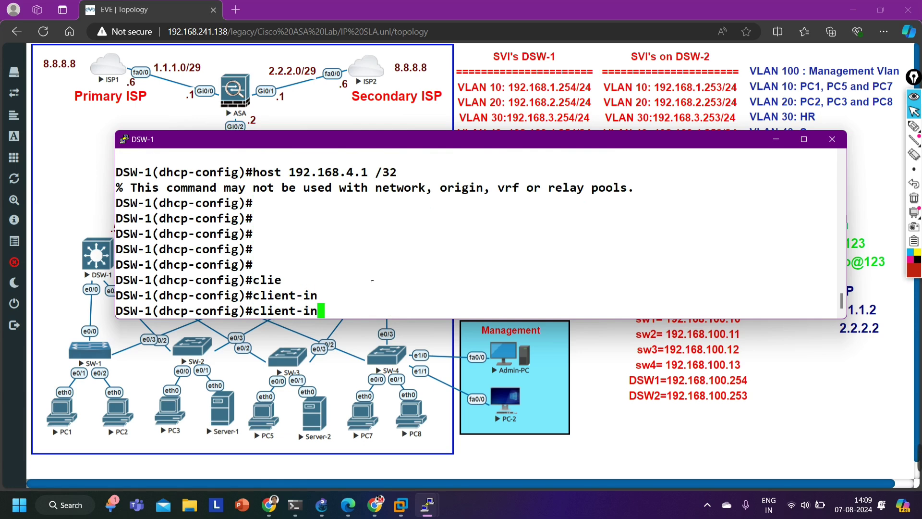
key("BackSpace")
key("BackSpace")
type("id")
key("Tab")
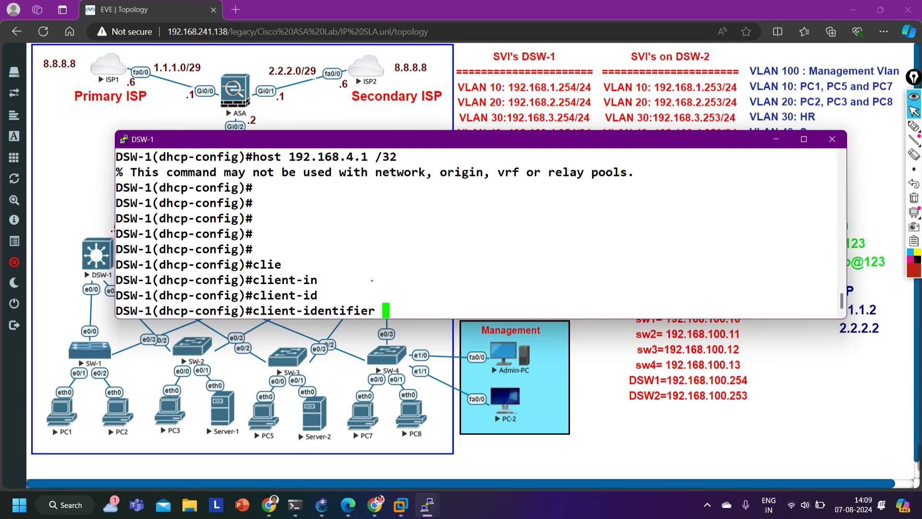
type("01")
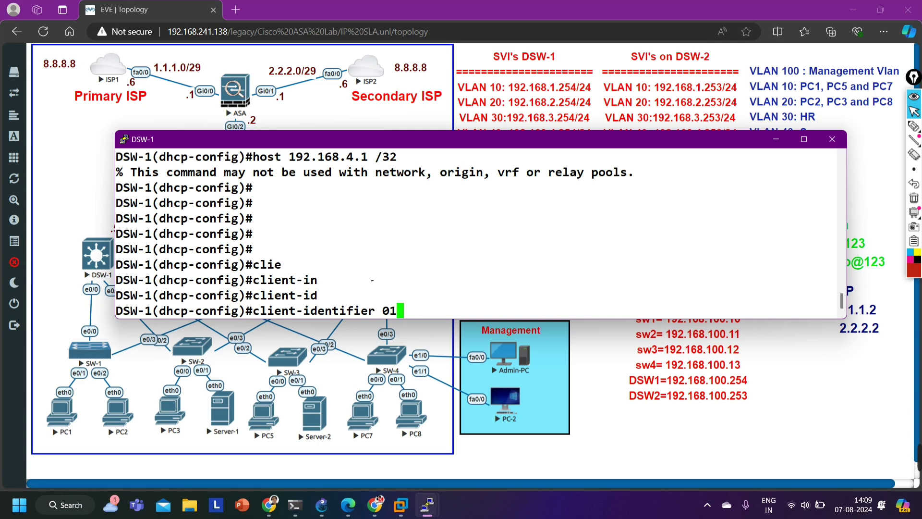
Copy MAC address 00:50:79:66:68:0b from the Server-1 console, append it to the DSW-1 client identifier and try the command
mouse_move(427, 504)
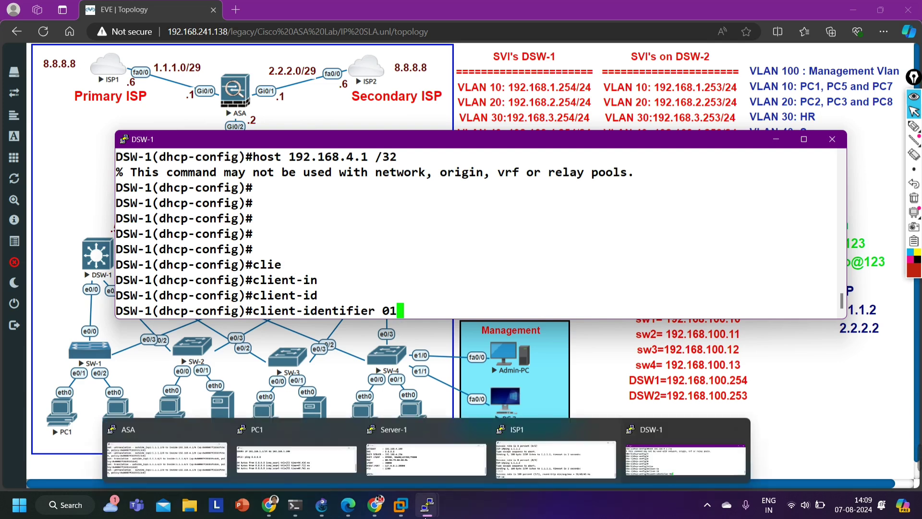
left_click(415, 461)
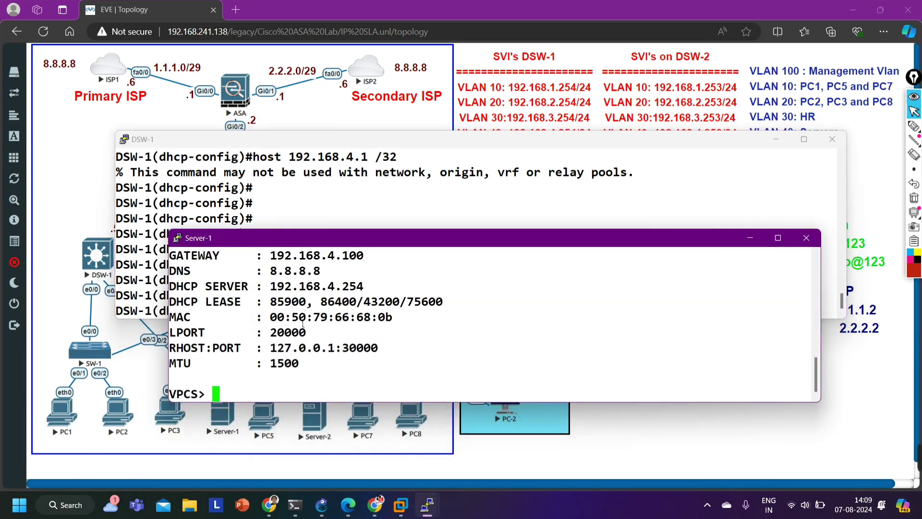
left_click_drag(271, 317, 393, 318)
key("ctrl+c")
left_click(396, 217)
right_click(423, 274)
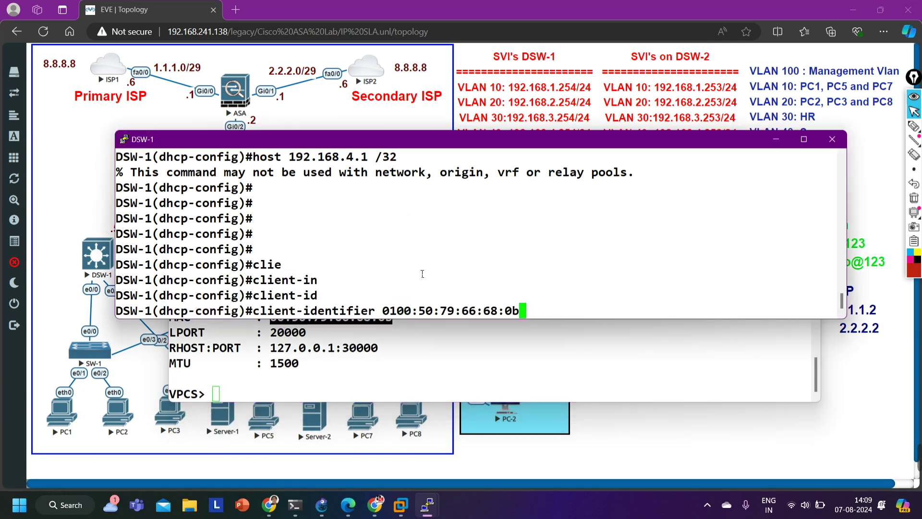
key("Return")
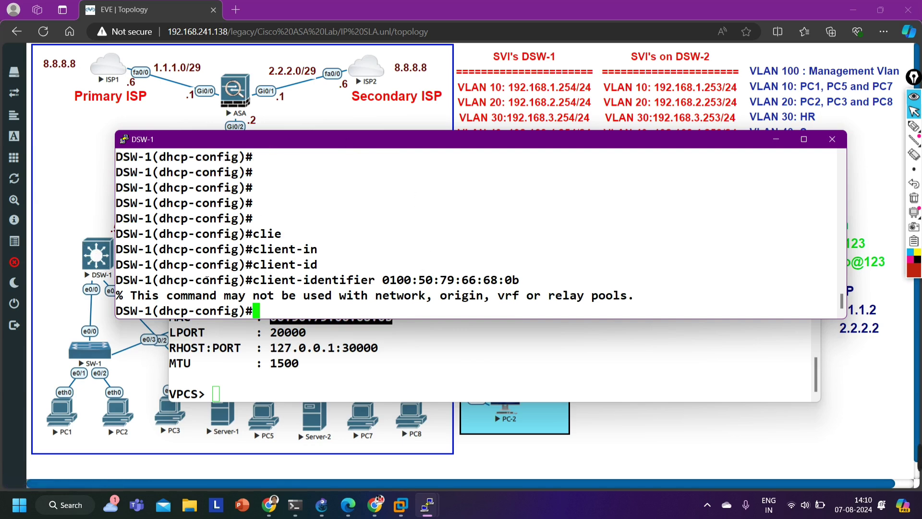
Bring the EVE topology to the front and show the previews of the open console windows
left_click(90, 209)
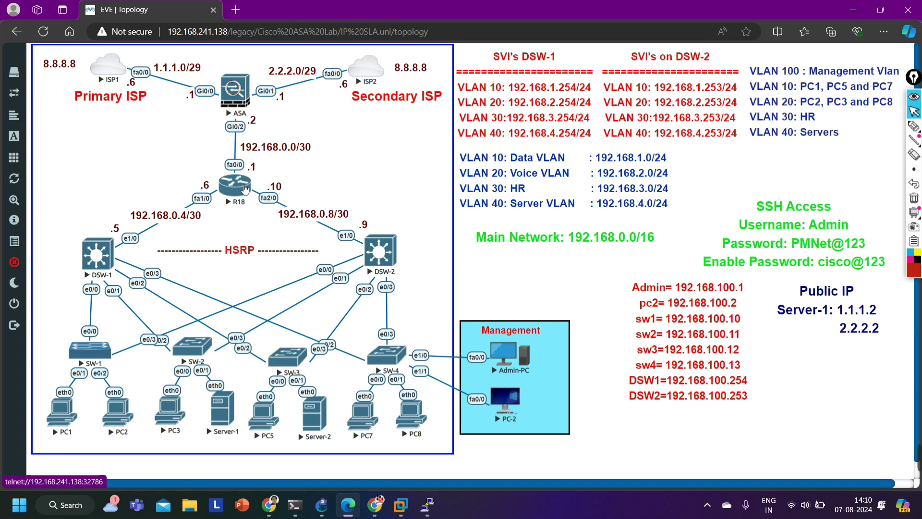
mouse_move(427, 504)
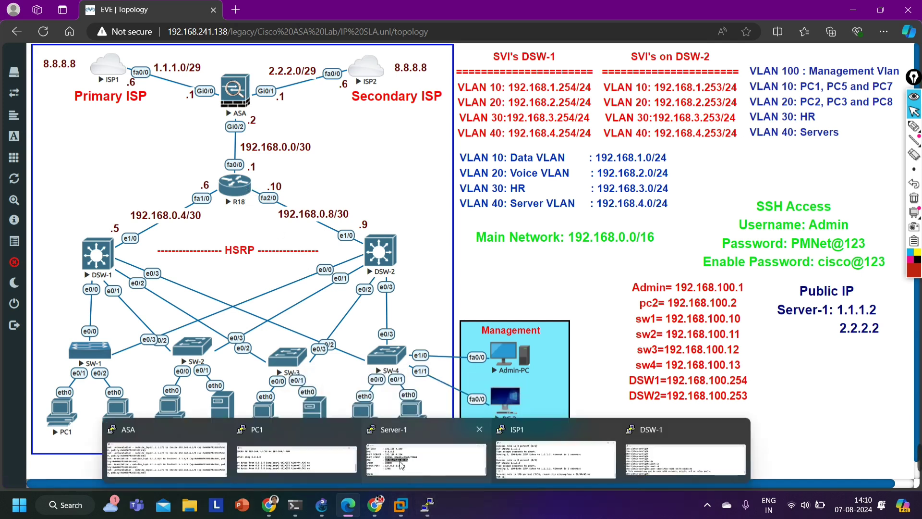